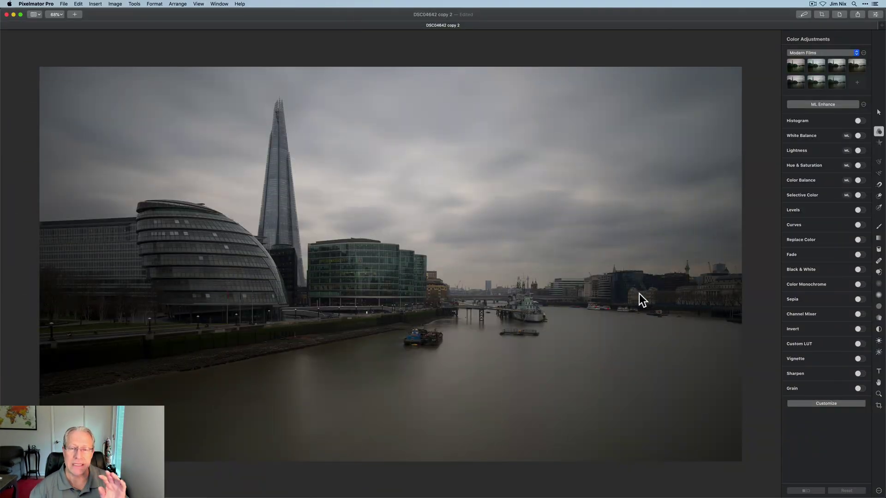
Step: Check the app version in the About window, then switch on the Custom LUT adjustment
{"action": "left_click", "coordinate": [37, 4]}
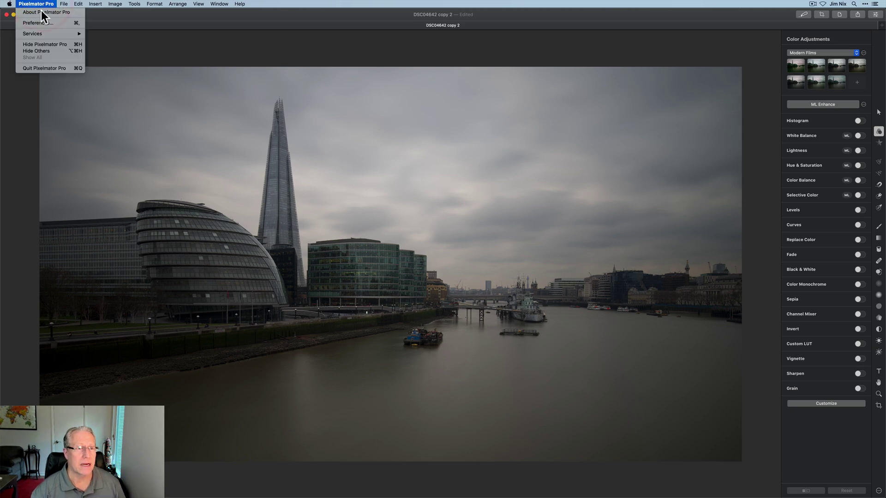
{"action": "left_click", "coordinate": [41, 4]}
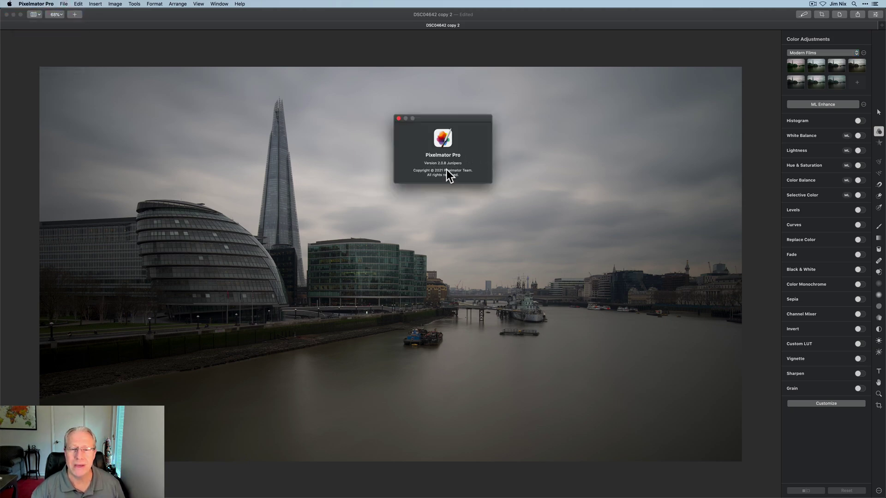
{"action": "left_click", "coordinate": [398, 119]}
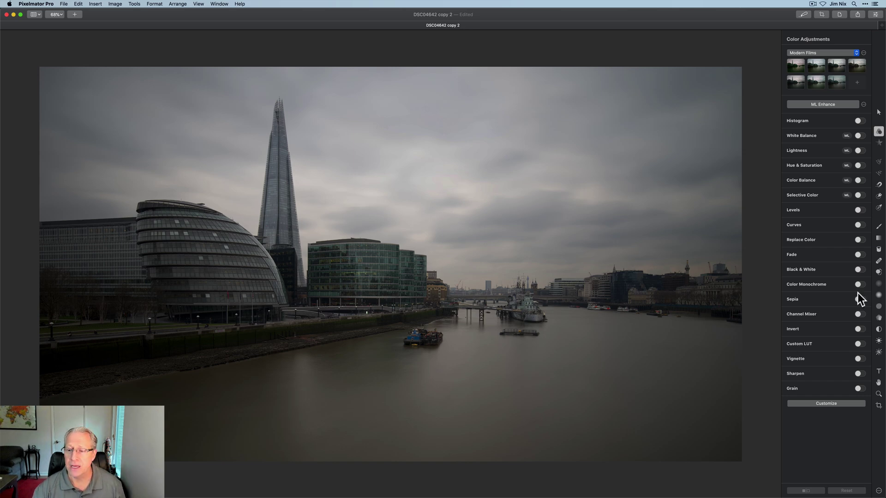
{"action": "left_click", "coordinate": [861, 344]}
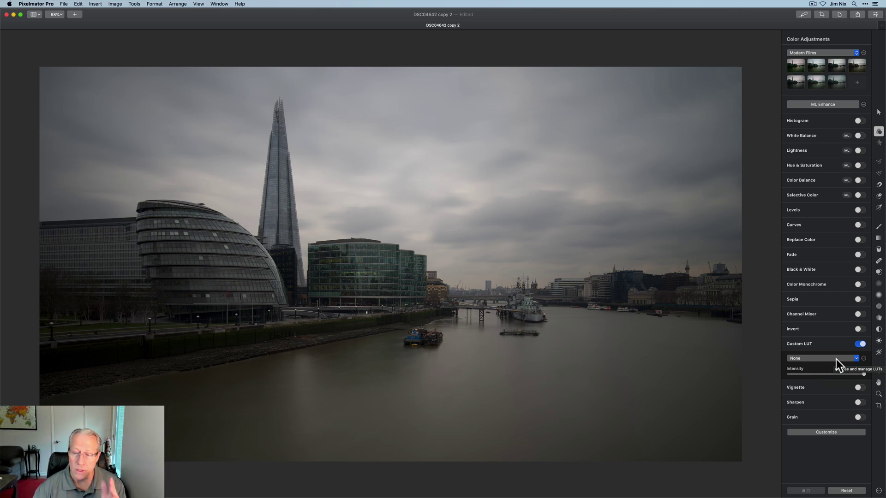
Step: Preview Cinematic LUTs > Cinematic 02 from the LUT list on the river photo
{"action": "left_click", "coordinate": [827, 360]}
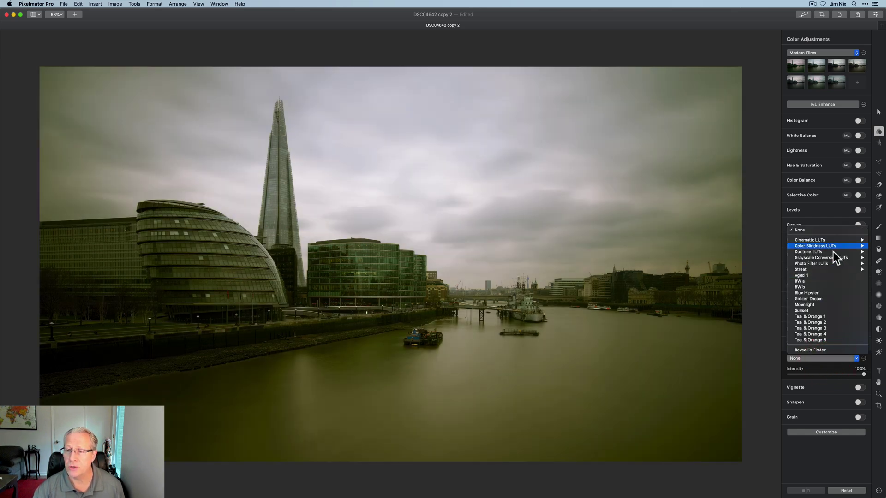
{"action": "mouse_move", "coordinate": [820, 240]}
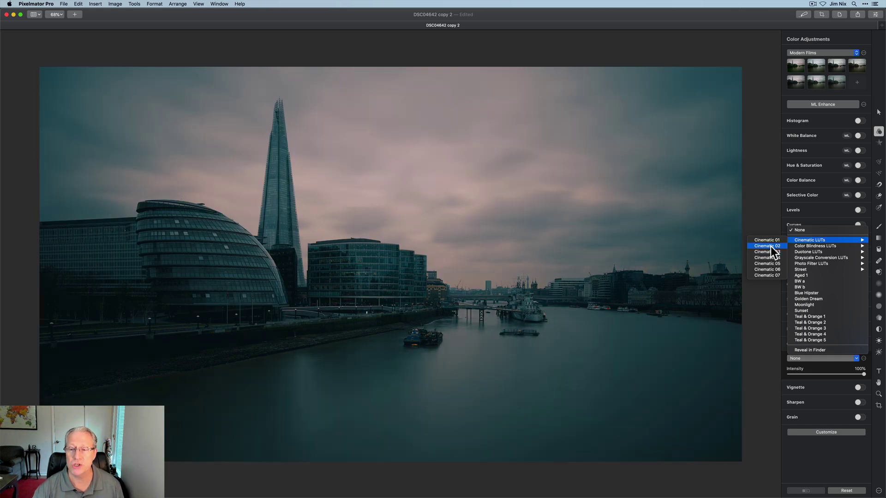
Step: Apply the Cinematic 02 LUT and raise its intensity to 100%
{"action": "left_click", "coordinate": [770, 246]}
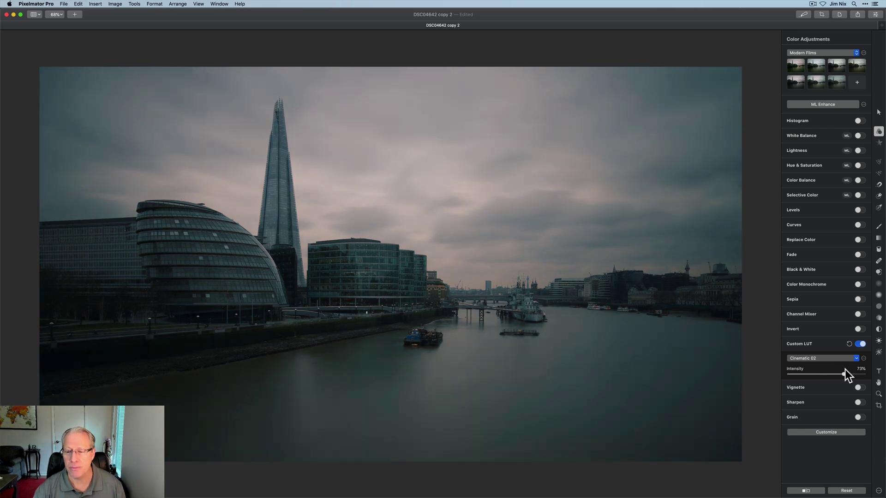
{"action": "left_click_drag", "start_coordinate": [844, 369], "coordinate": [869, 369]}
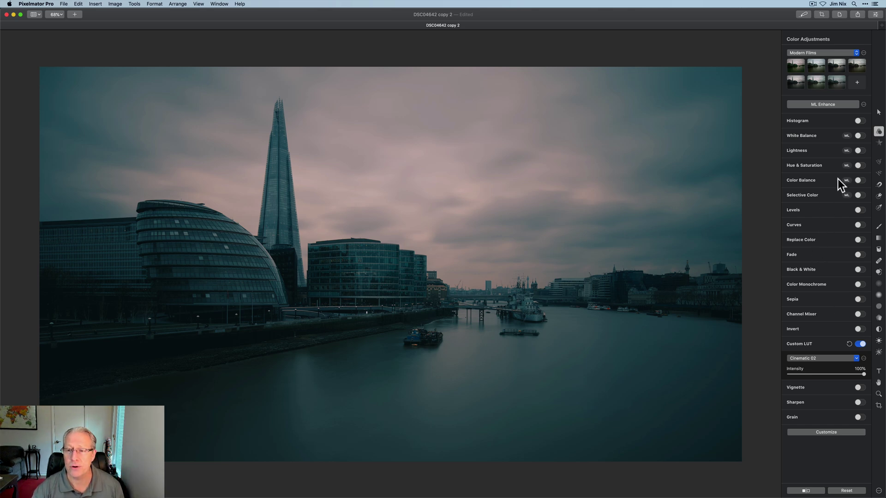
{"action": "left_click", "coordinate": [859, 150]}
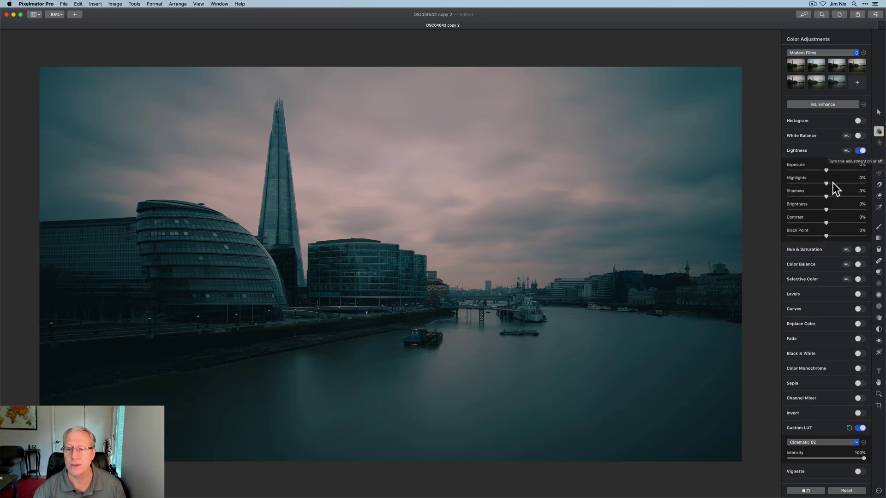
{"action": "left_click_drag", "start_coordinate": [825, 171], "coordinate": [832, 170]}
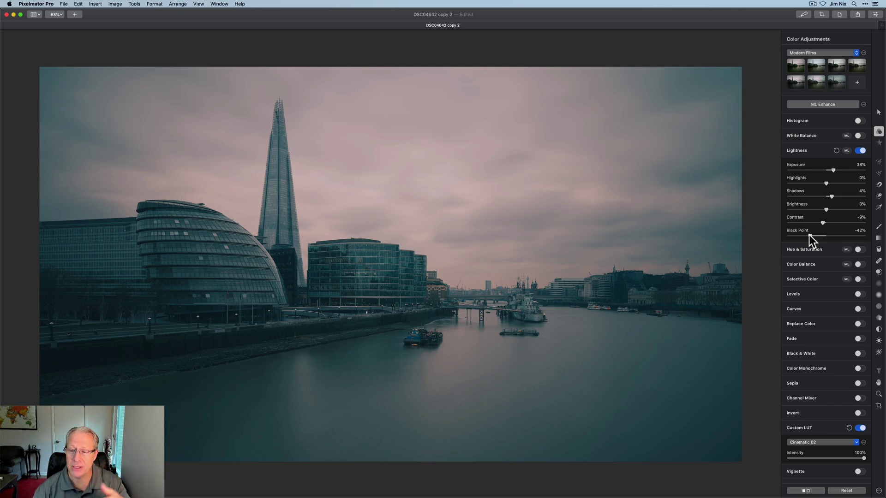
{"action": "left_click", "coordinate": [836, 150]}
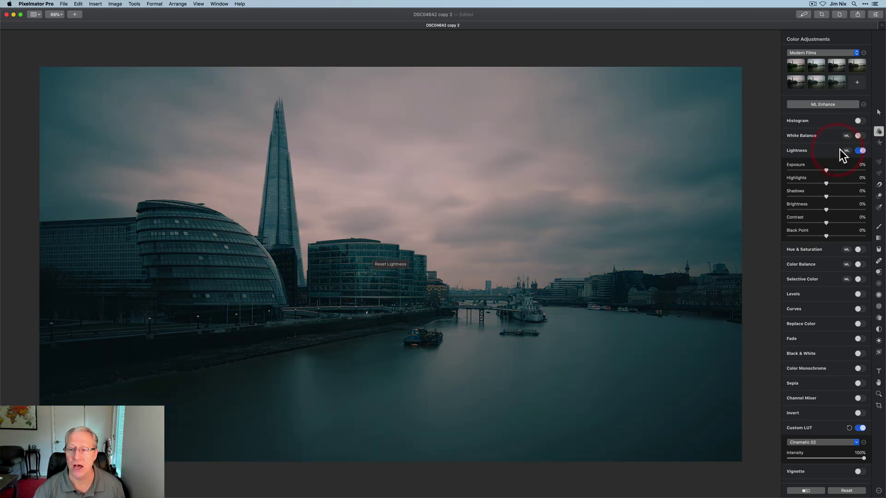
Step: Turn off Lightness, keep Cinematic 02, and bring up Choose Custom LUT to browse .cube files
{"action": "left_click", "coordinate": [860, 151]}
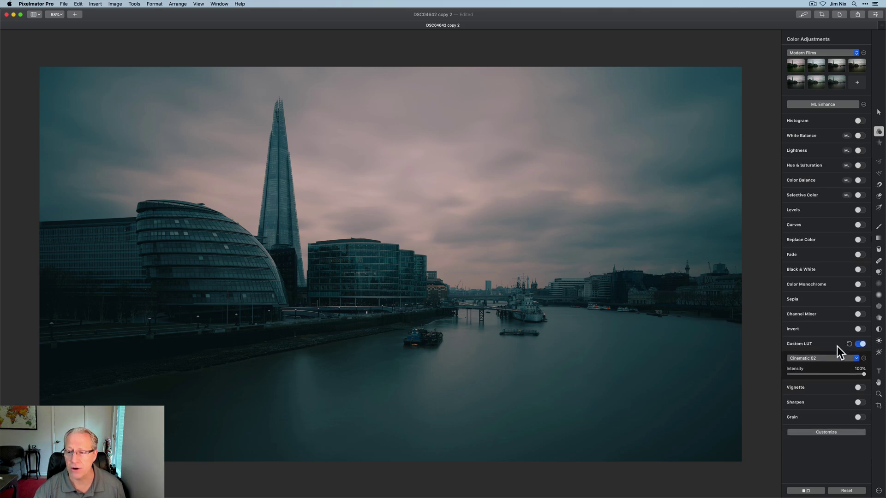
{"action": "left_click", "coordinate": [829, 358]}
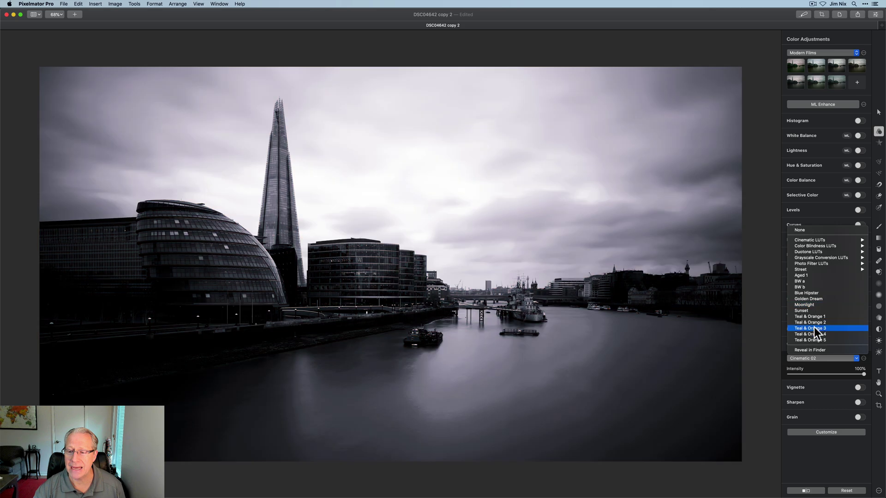
{"action": "left_click", "coordinate": [822, 363]}
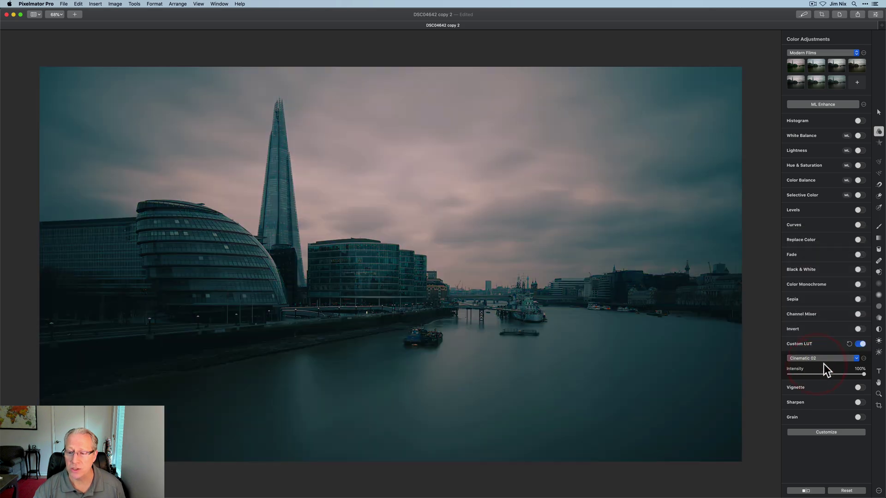
{"action": "left_click", "coordinate": [863, 359]}
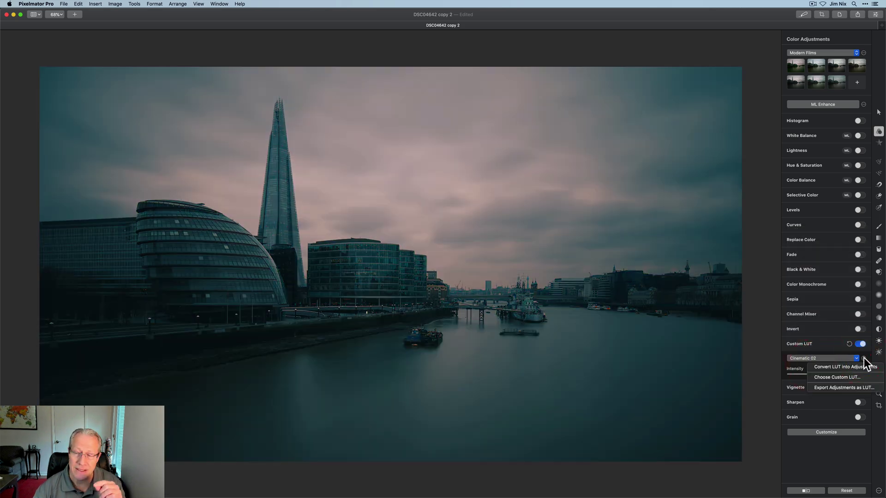
{"action": "left_click", "coordinate": [847, 377]}
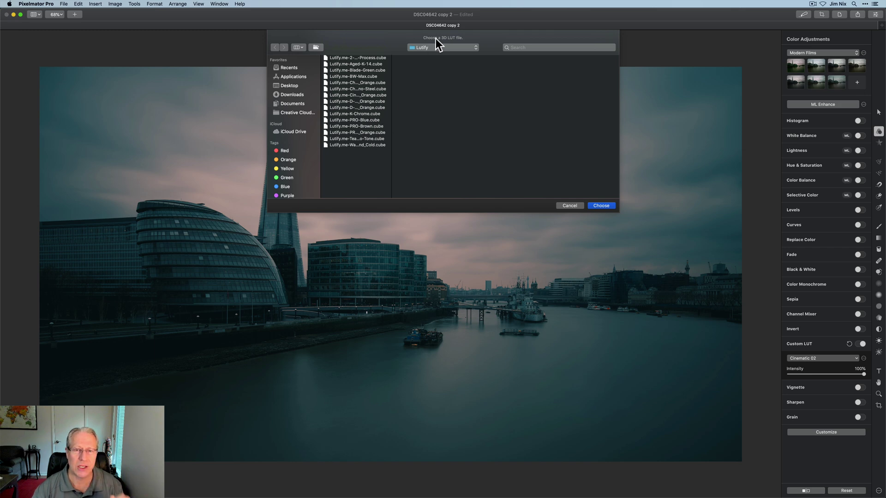
Step: Load Earthtones.cube from the LUTs folder as the custom LUT
{"action": "left_click", "coordinate": [436, 47]}
{"action": "left_click", "coordinate": [429, 54]}
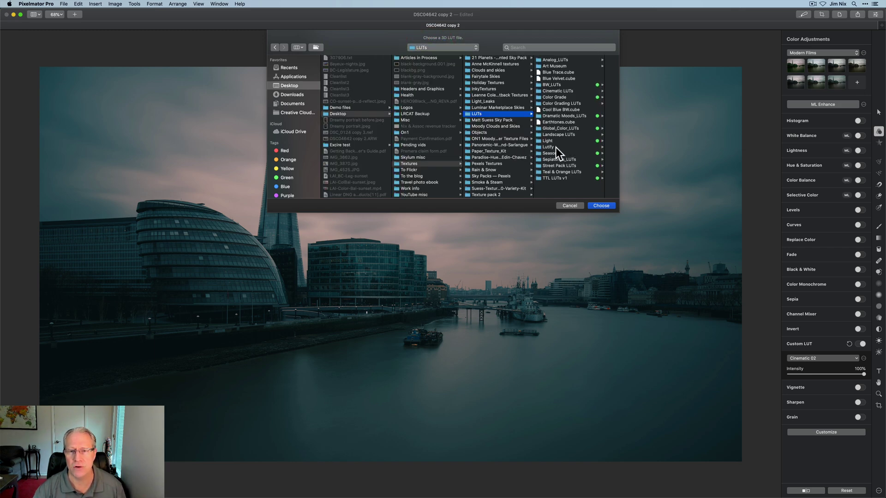
{"action": "left_click", "coordinate": [556, 120]}
{"action": "left_click", "coordinate": [602, 206]}
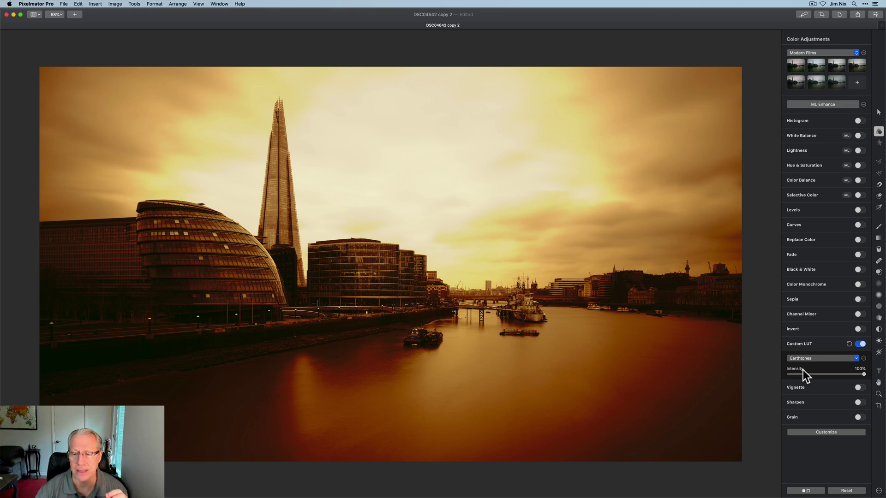
Step: Compare LUT presets, keep Earthtones, and lower its intensity to about 54%
{"action": "left_click", "coordinate": [830, 358]}
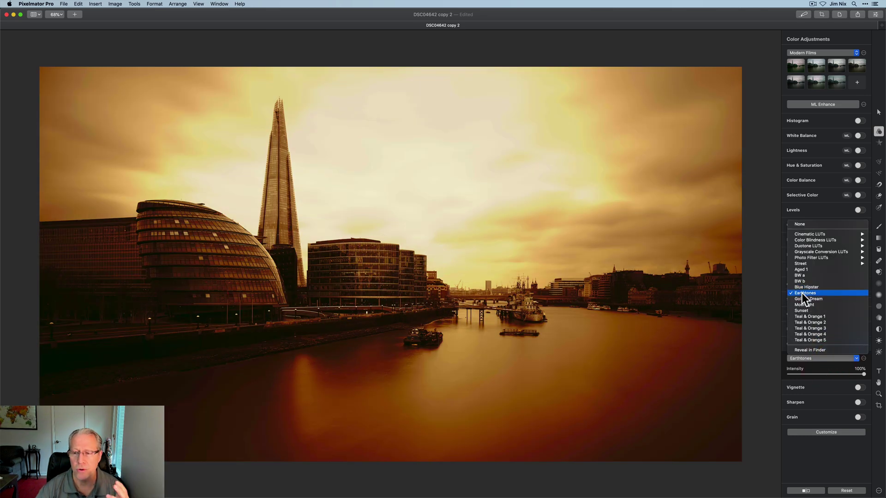
{"action": "left_click", "coordinate": [802, 292]}
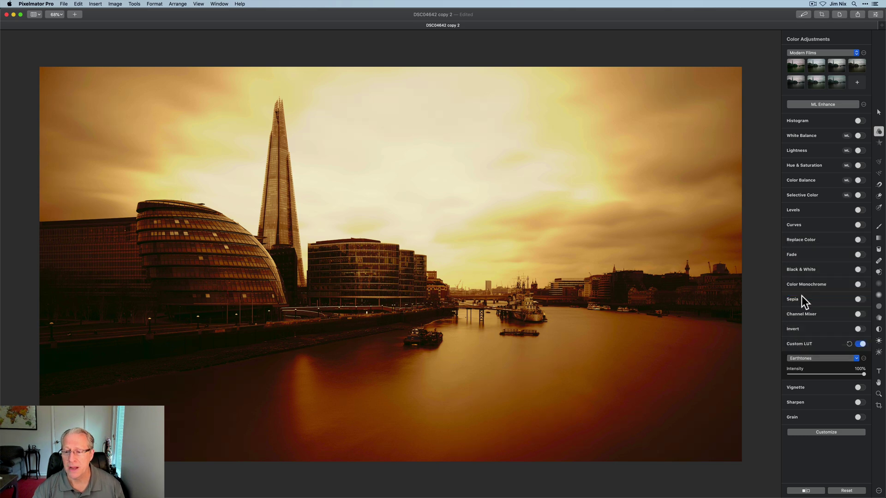
{"action": "left_click_drag", "start_coordinate": [864, 374], "coordinate": [839, 377]}
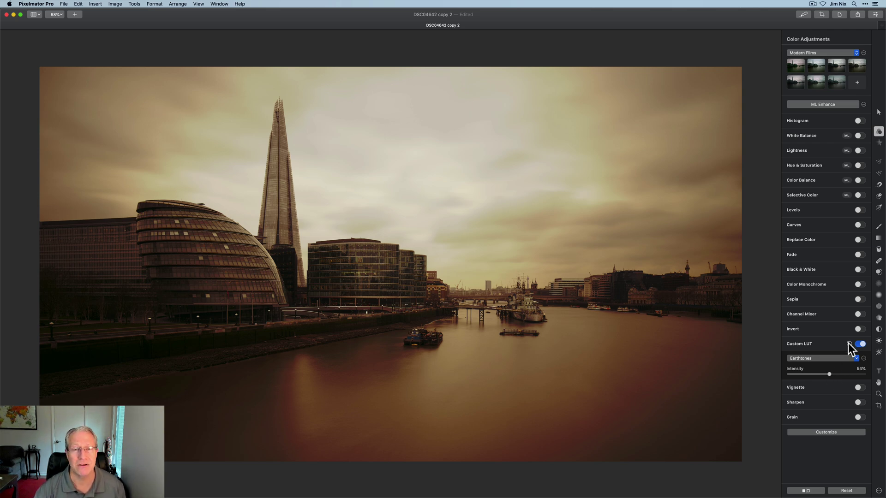
Step: Reset the custom LUT to None, reapply Cinematic 02 at 100%, and show its extra options
{"action": "left_click", "coordinate": [847, 343]}
{"action": "left_click", "coordinate": [821, 358]}
{"action": "mouse_move", "coordinate": [820, 234]}
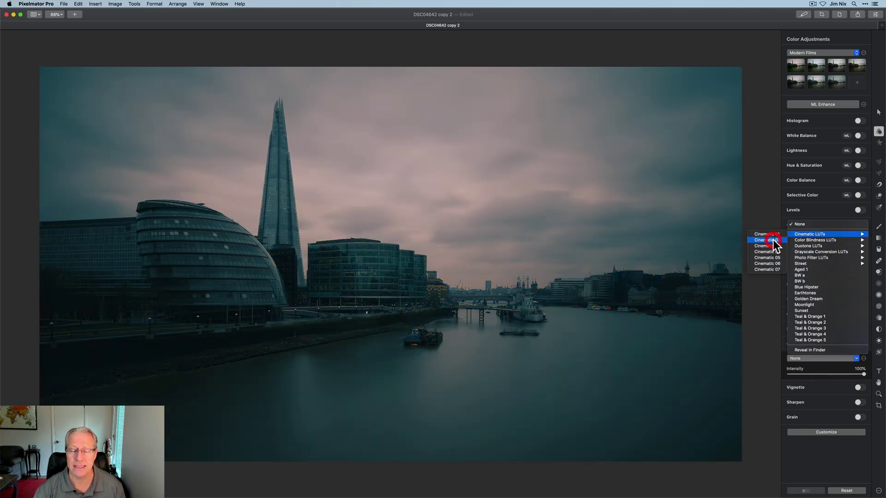
{"action": "left_click", "coordinate": [773, 239]}
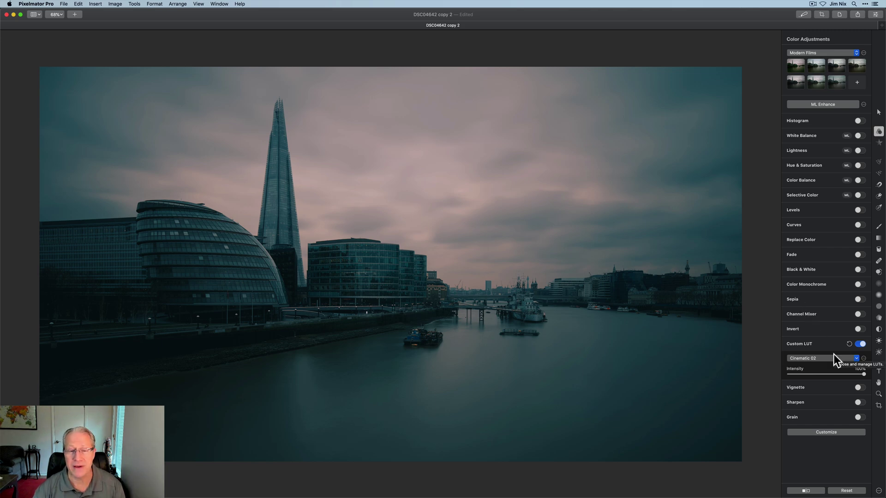
{"action": "left_click", "coordinate": [862, 358]}
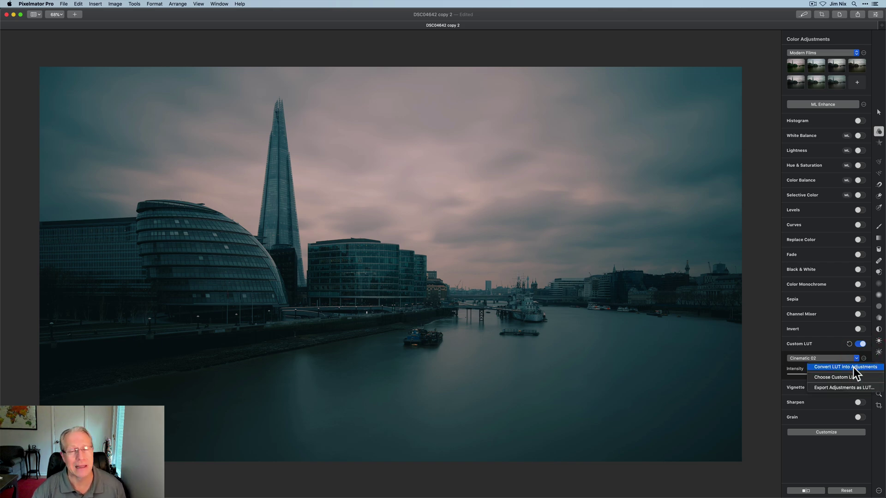
{"action": "left_click", "coordinate": [853, 367]}
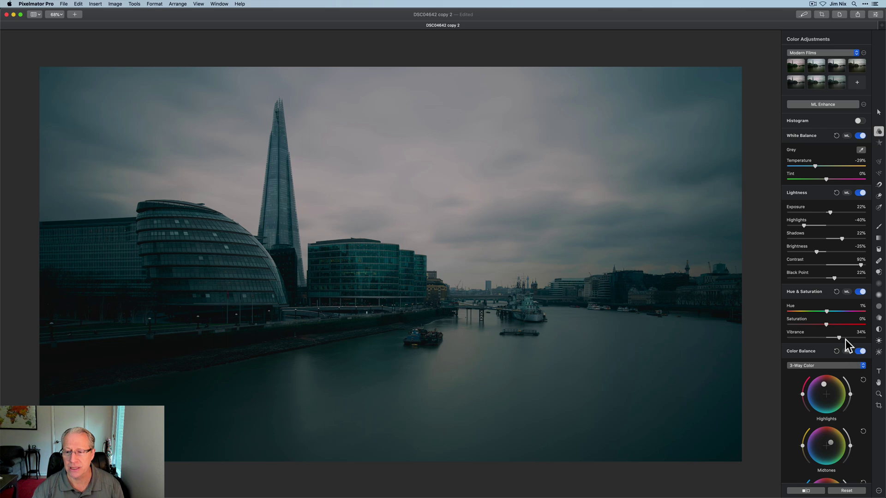
{"action": "scroll", "coordinate": [842, 335], "scroll_direction": "down", "scroll_amount": 5}
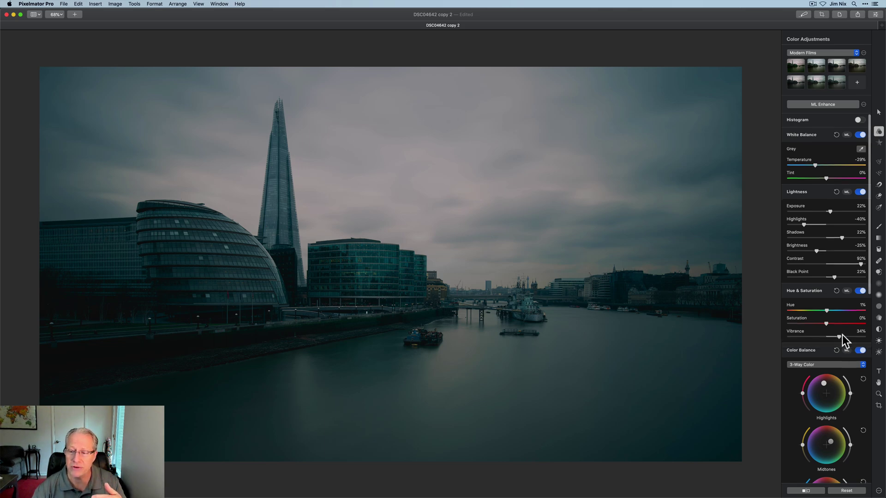
{"action": "scroll", "coordinate": [842, 335], "scroll_direction": "down", "scroll_amount": 15}
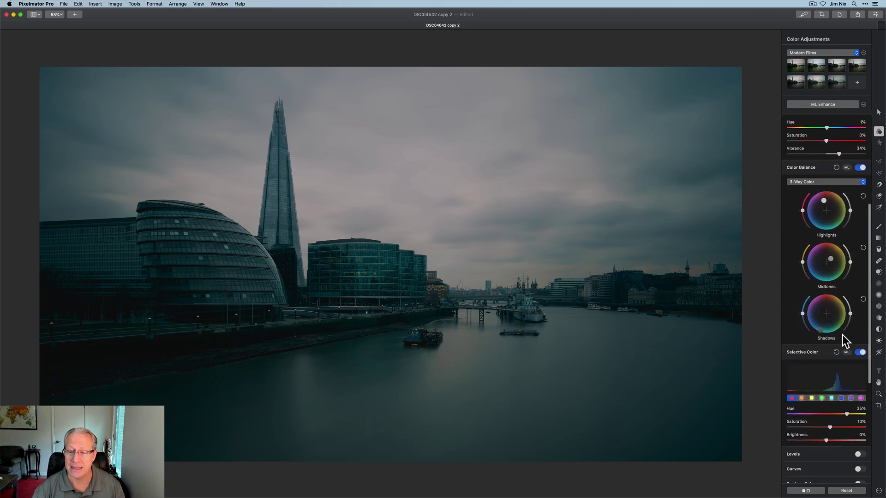
{"action": "scroll", "coordinate": [847, 436], "scroll_direction": "down", "scroll_amount": 5}
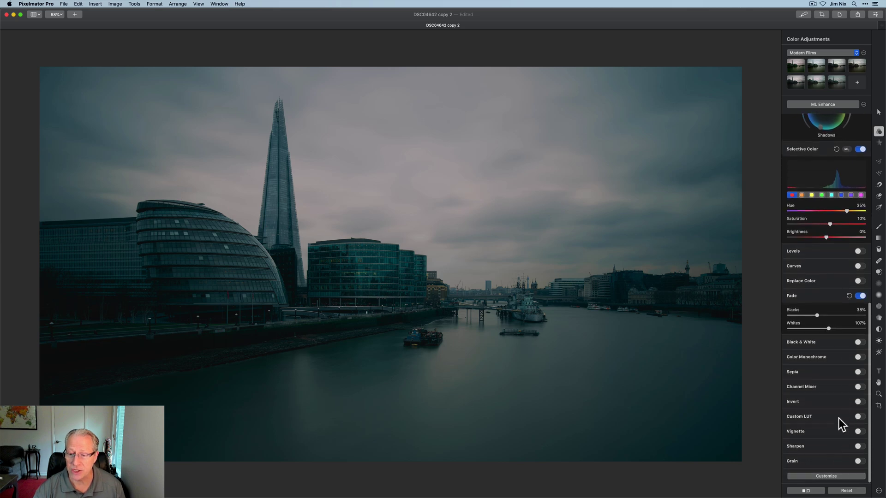
{"action": "left_click", "coordinate": [860, 417]}
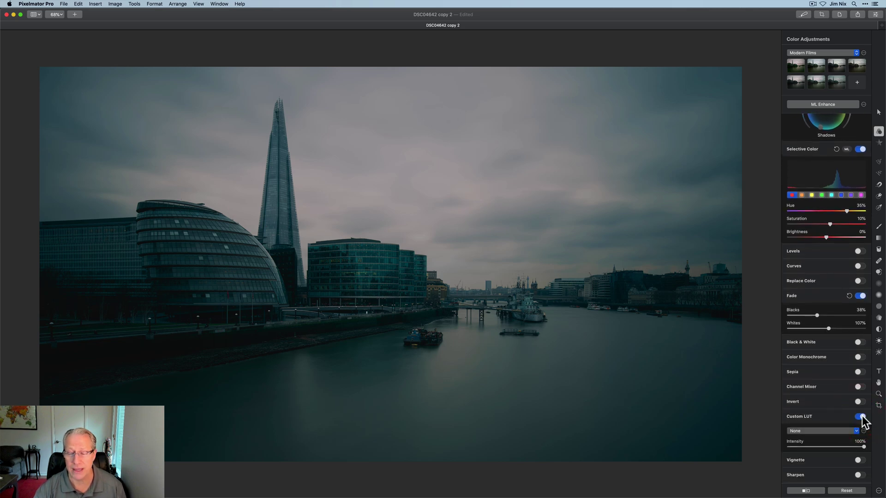
{"action": "left_click", "coordinate": [861, 418]}
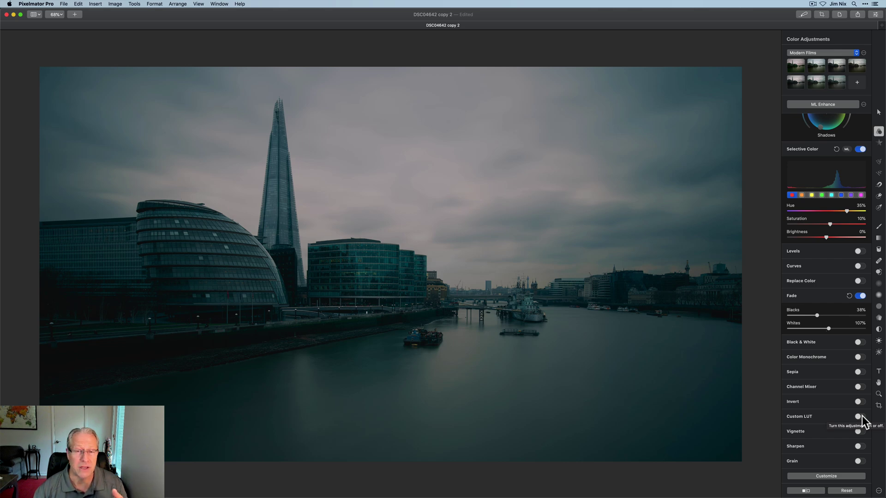
Step: Set white balance temperature to -21% and recover highlights to about -24%
{"action": "scroll", "coordinate": [834, 308], "scroll_direction": "up", "scroll_amount": 5}
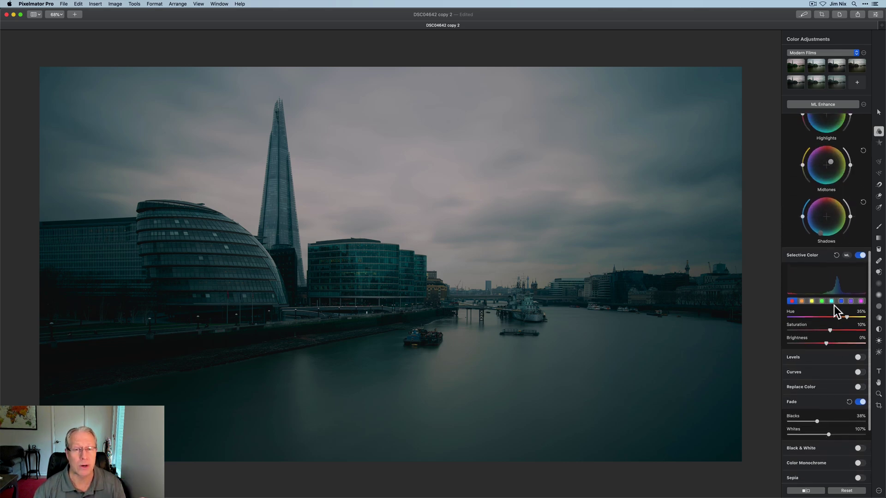
{"action": "scroll", "coordinate": [834, 305], "scroll_direction": "up", "scroll_amount": 10}
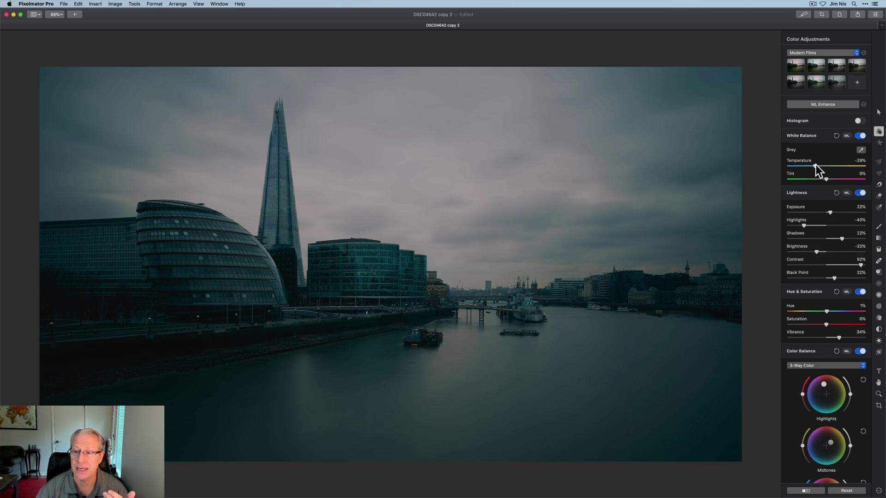
{"action": "left_click_drag", "start_coordinate": [818, 164], "coordinate": [818, 166]}
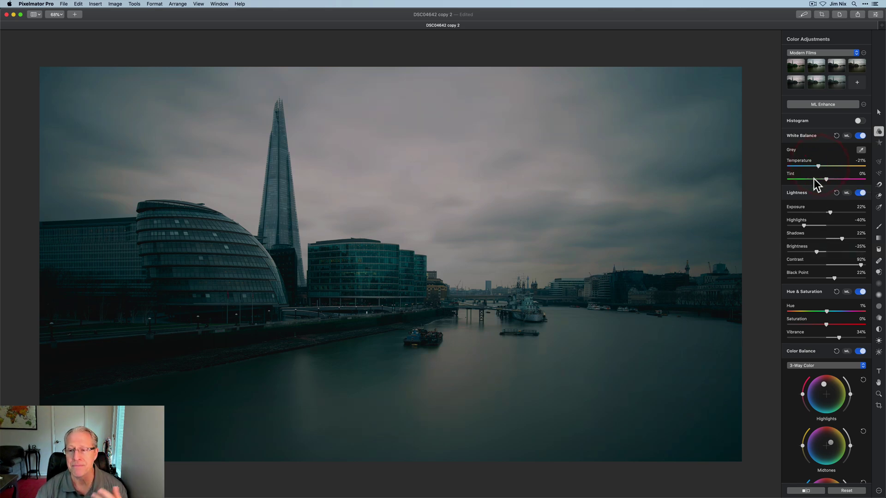
{"action": "left_click_drag", "start_coordinate": [804, 225], "coordinate": [810, 225]}
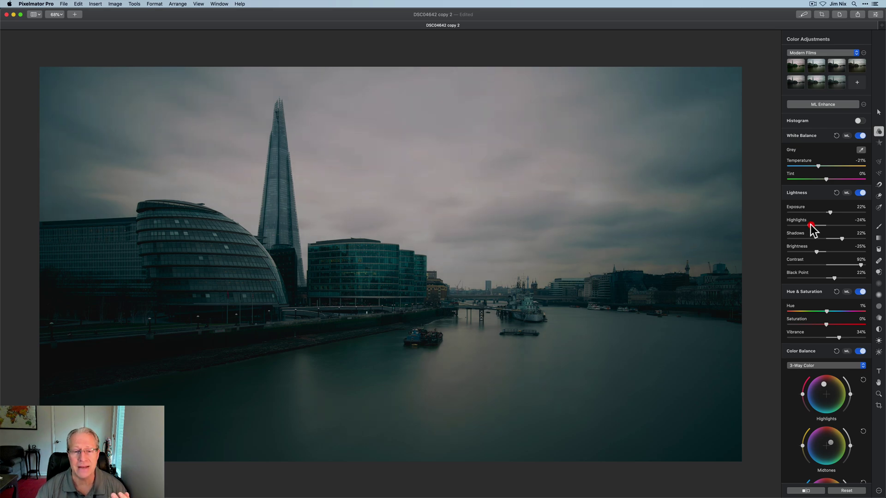
Step: Raise brightness to -13%, lower contrast slightly, and cool temperature to -27%
{"action": "scroll", "coordinate": [804, 300], "scroll_direction": "down", "scroll_amount": 5}
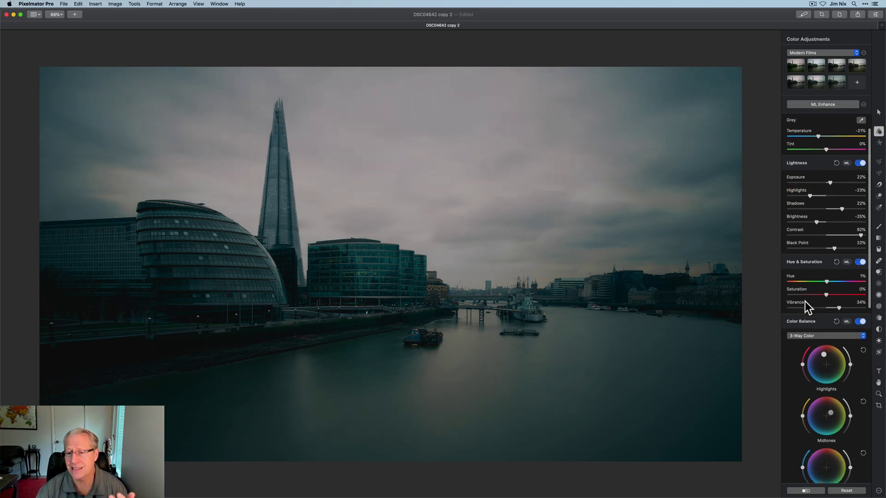
{"action": "scroll", "coordinate": [805, 301], "scroll_direction": "down", "scroll_amount": 2}
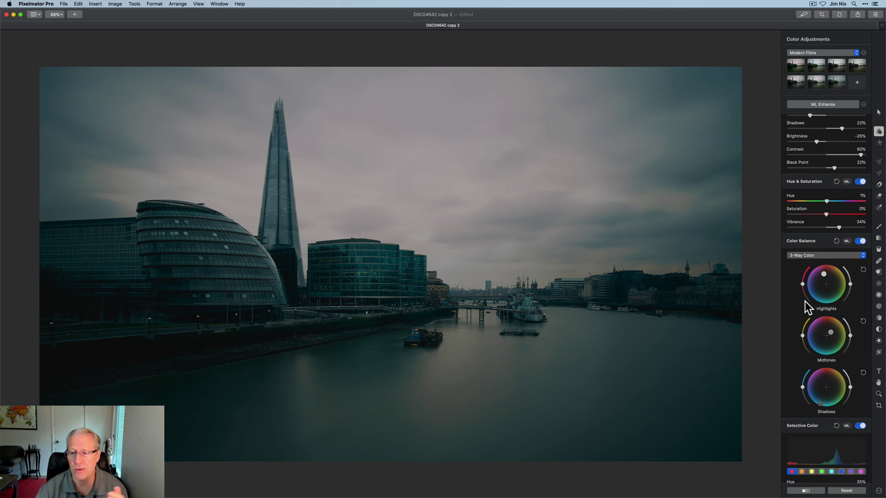
{"action": "scroll", "coordinate": [804, 301], "scroll_direction": "down", "scroll_amount": 4}
{"action": "scroll", "coordinate": [804, 301], "scroll_direction": "down", "scroll_amount": 4}
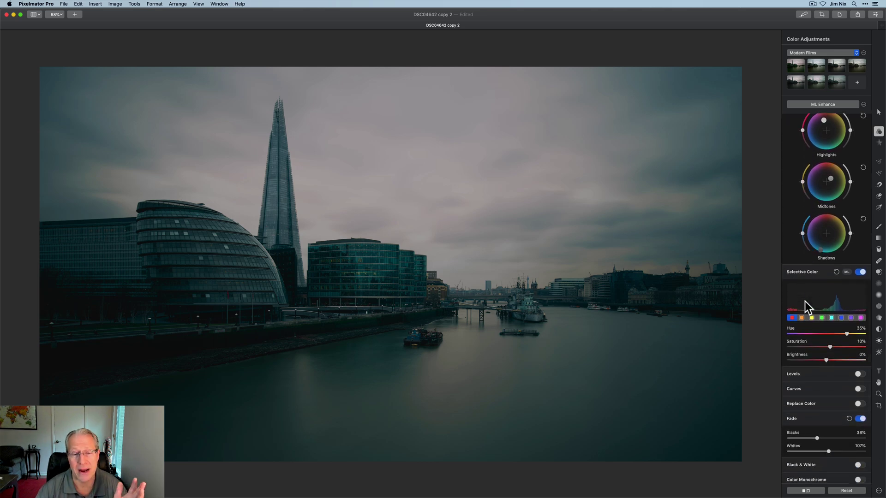
{"action": "scroll", "coordinate": [804, 300], "scroll_direction": "down", "scroll_amount": 4}
{"action": "scroll", "coordinate": [804, 301], "scroll_direction": "down", "scroll_amount": 2}
{"action": "scroll", "coordinate": [804, 301], "scroll_direction": "up", "scroll_amount": 15}
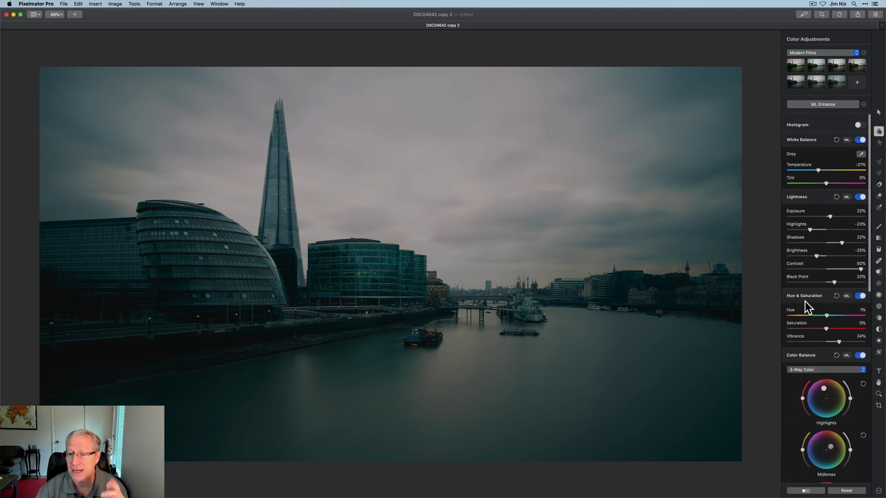
{"action": "left_click_drag", "start_coordinate": [817, 253], "coordinate": [820, 226]}
{"action": "left_click_drag", "start_coordinate": [856, 265], "coordinate": [813, 278]}
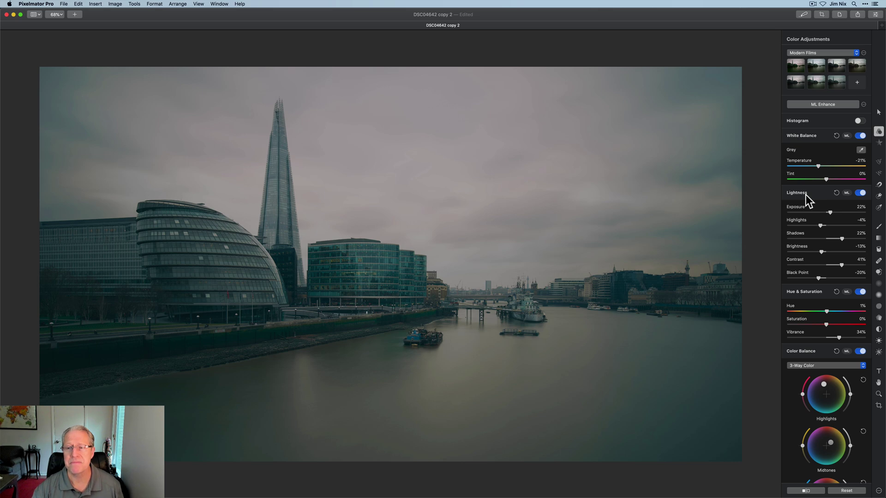
{"action": "left_click_drag", "start_coordinate": [818, 166], "coordinate": [815, 166]}
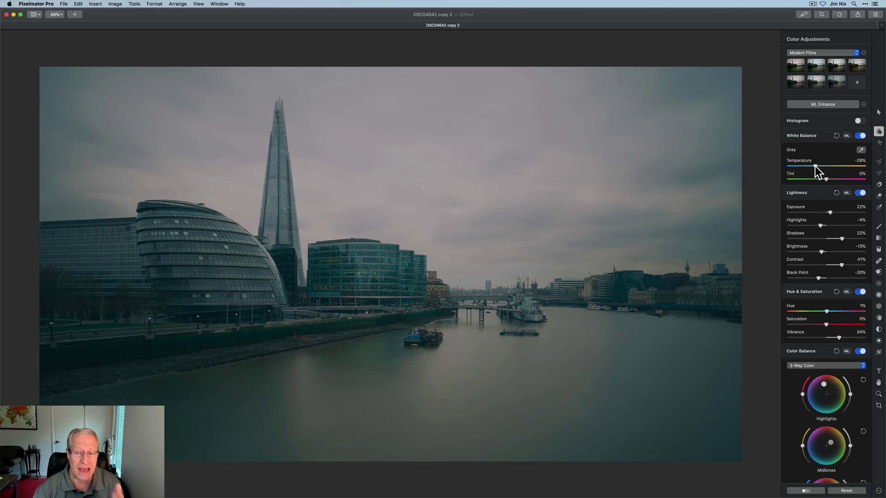
Step: Export the current adjustments as a LUT via the ML Enhance options menu
{"action": "left_click", "coordinate": [863, 104]}
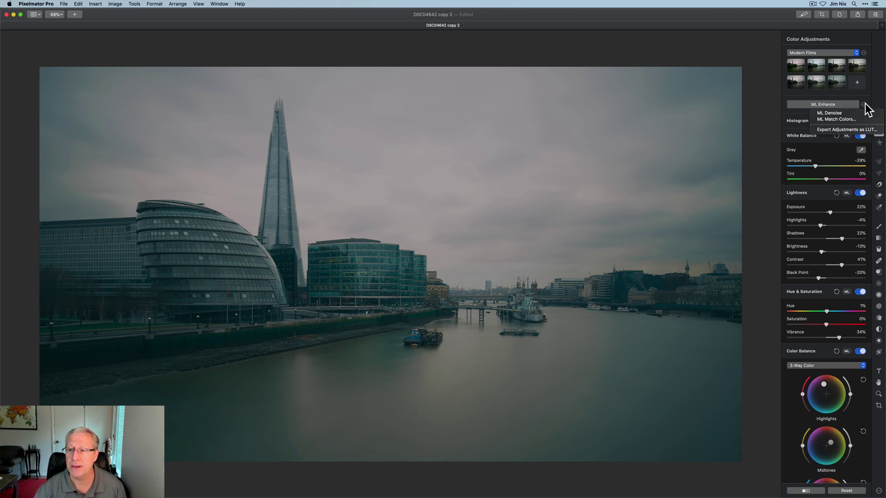
{"action": "left_click", "coordinate": [851, 130]}
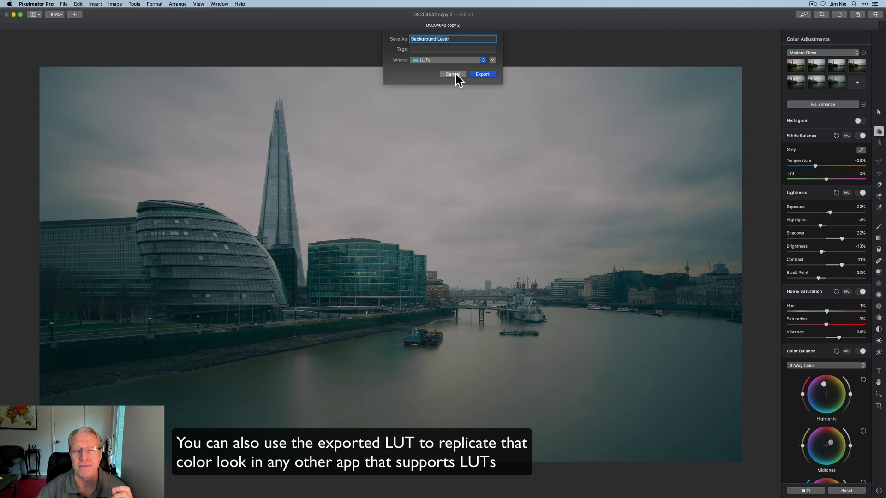
Step: Turn on Custom LUT and reveal the LUT files in Finder
{"action": "left_click", "coordinate": [858, 340]}
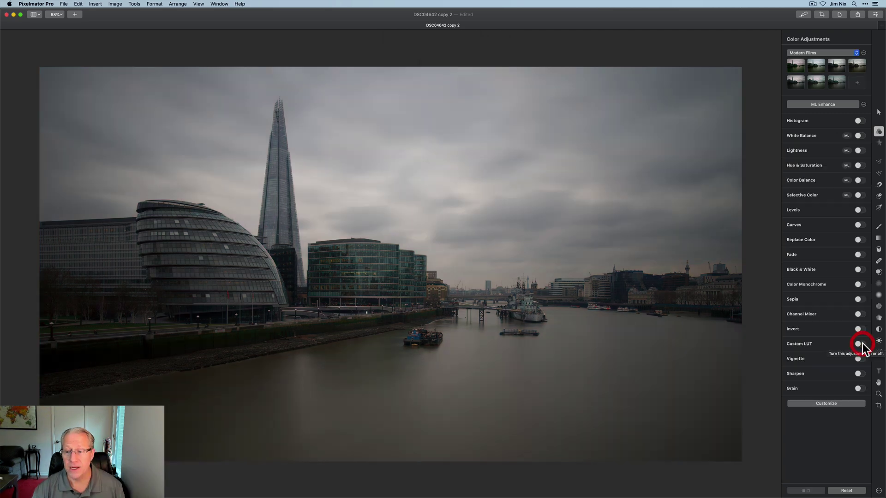
{"action": "left_click", "coordinate": [828, 358]}
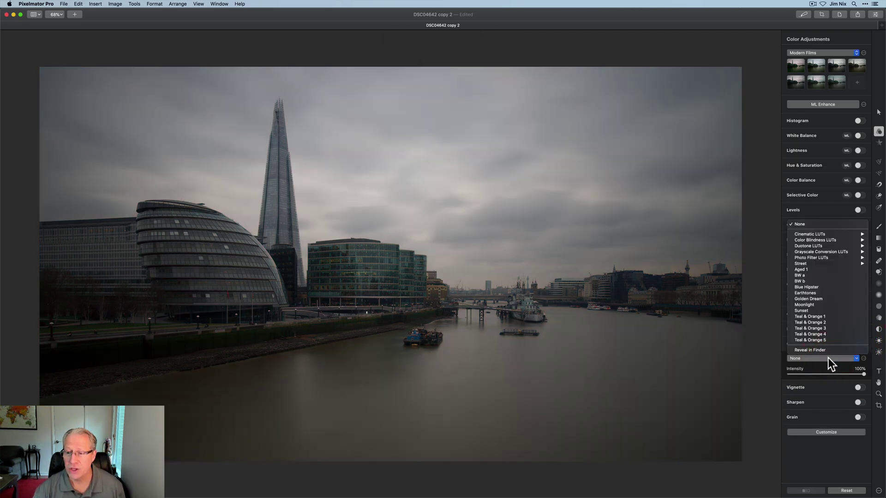
{"action": "left_click", "coordinate": [823, 350]}
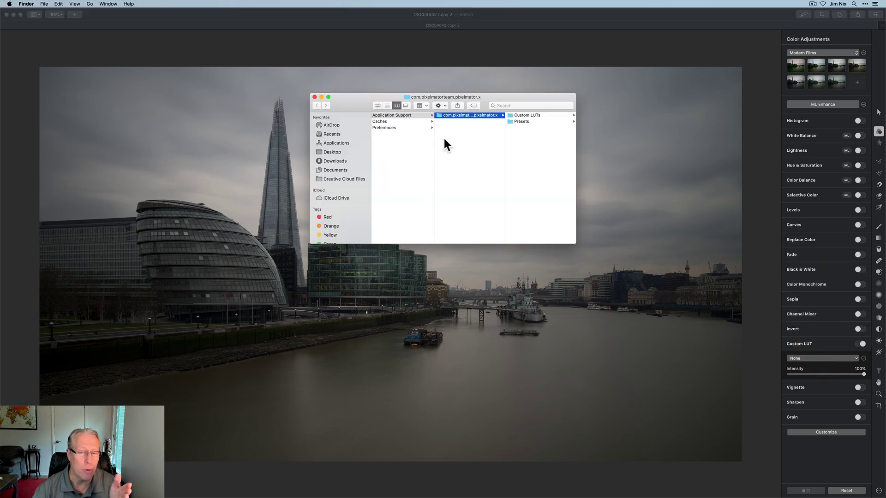
Step: Browse Custom LUTs, select the five Teal & Orange .CUBE files, and close Finder
{"action": "left_click", "coordinate": [528, 115]}
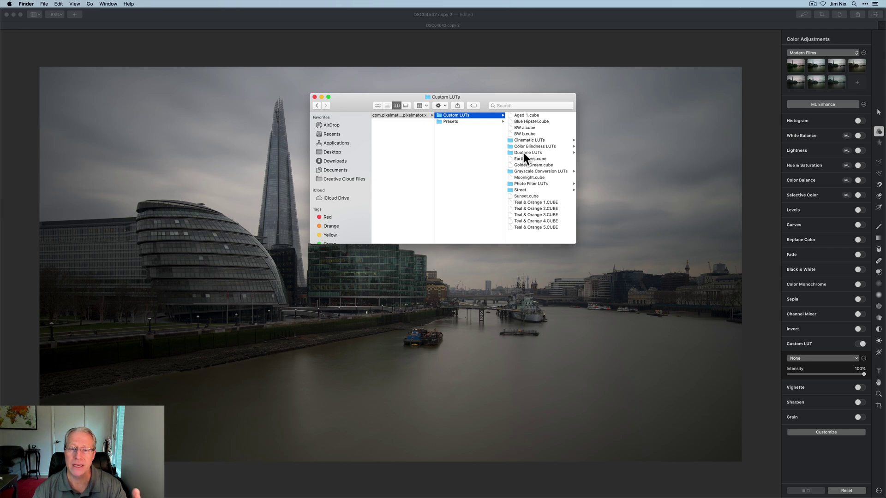
{"action": "left_click", "coordinate": [520, 191]}
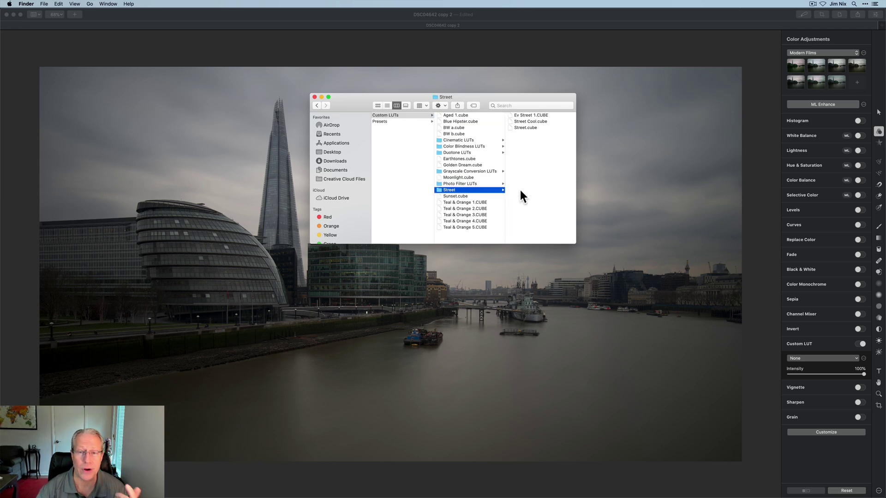
{"action": "left_click", "coordinate": [462, 203]}
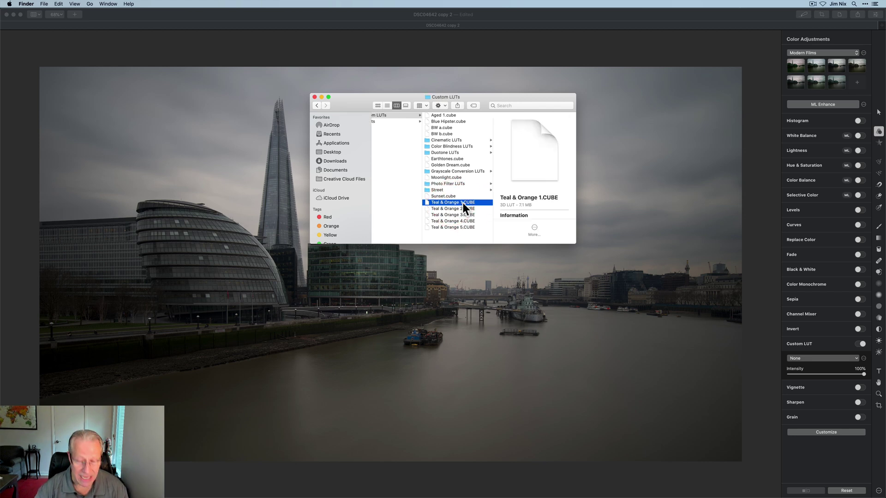
{"action": "left_click", "coordinate": [455, 226], "text": "shift"}
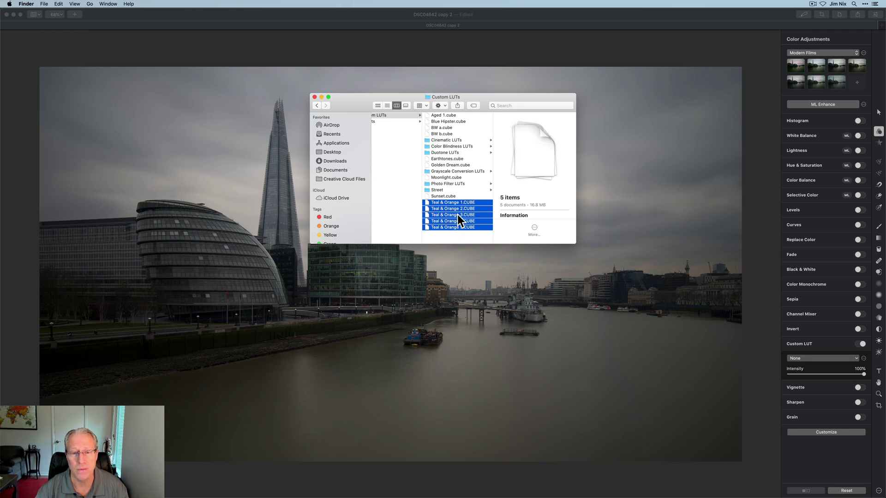
{"action": "left_click", "coordinate": [315, 97]}
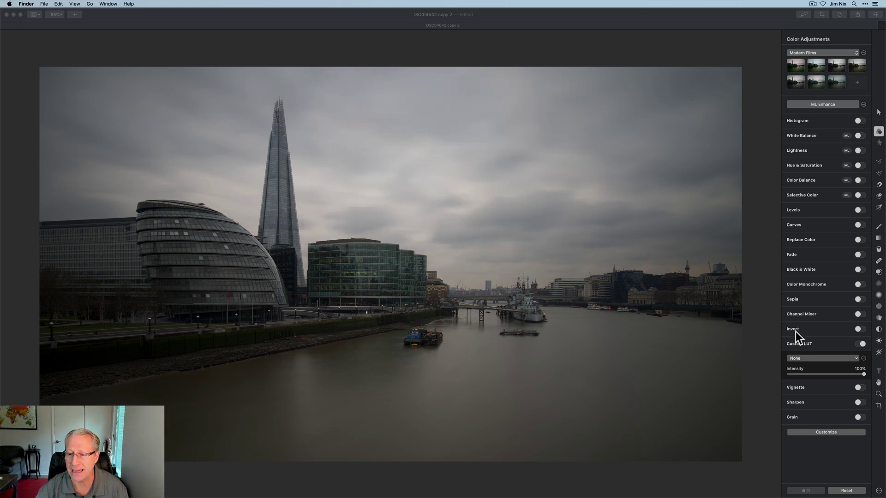
Step: Open the Custom LUT list and preview the Teal & Orange 1–5 presets
{"action": "left_click", "coordinate": [824, 358]}
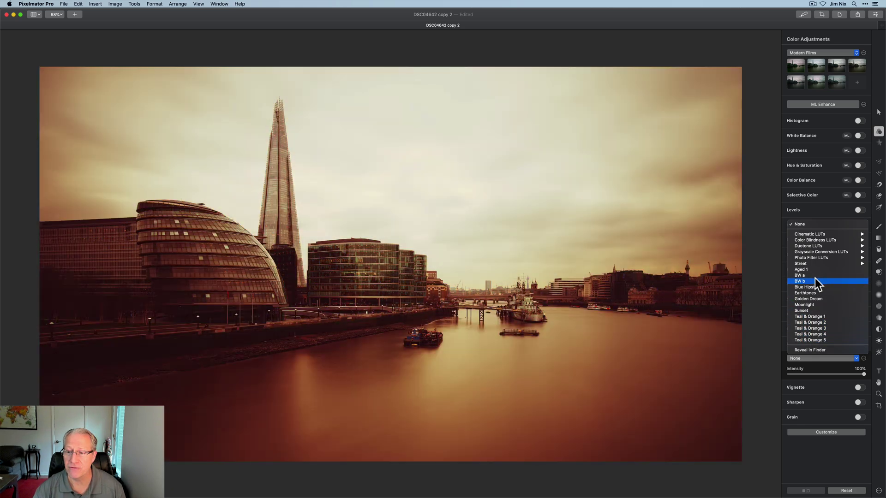
{"action": "mouse_move", "coordinate": [815, 261]}
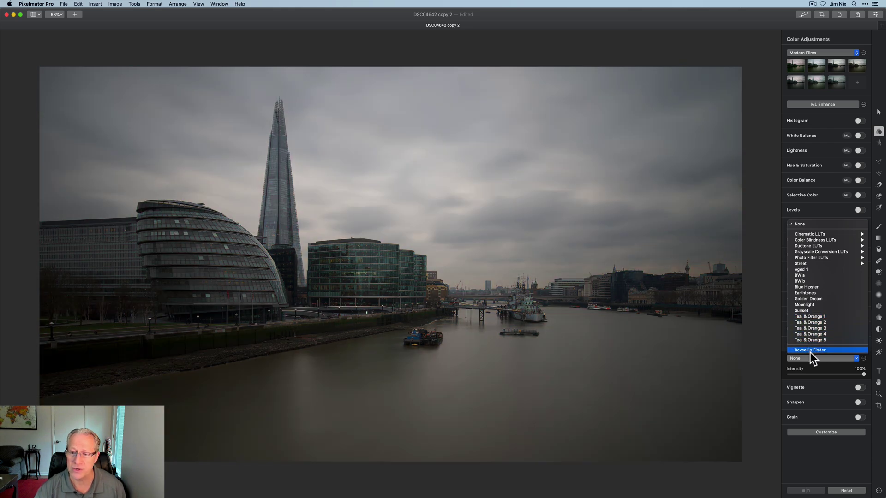
Step: Reveal the custom LUTs in Finder and select the Teal & Orange 1–5 files
{"action": "left_click", "coordinate": [811, 350]}
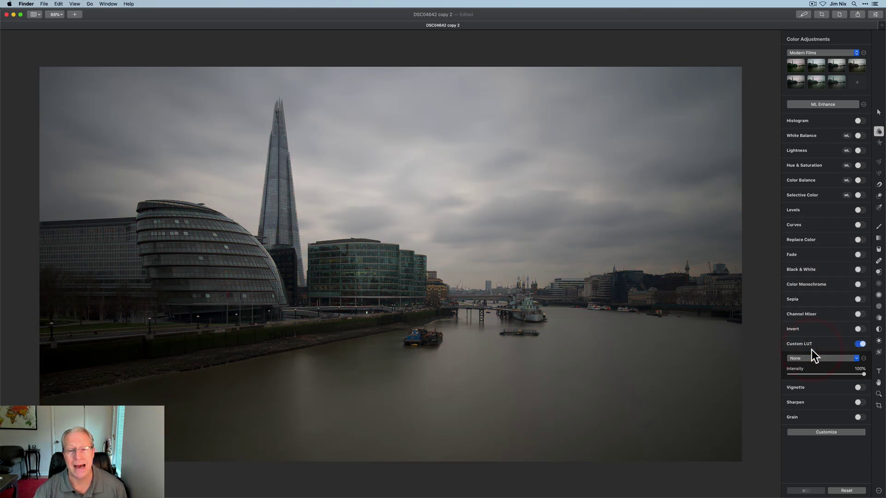
{"action": "left_click", "coordinate": [523, 116]}
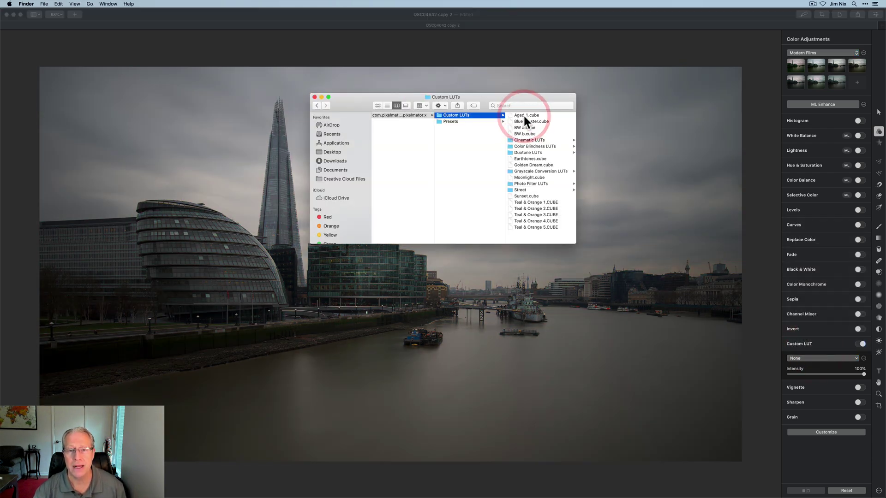
{"action": "left_click", "coordinate": [530, 202]}
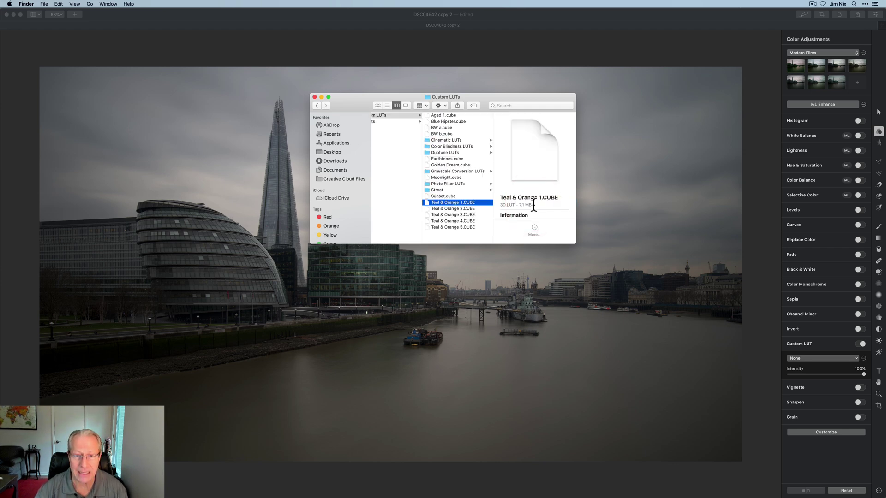
{"action": "left_click", "coordinate": [465, 226], "text": "shift"}
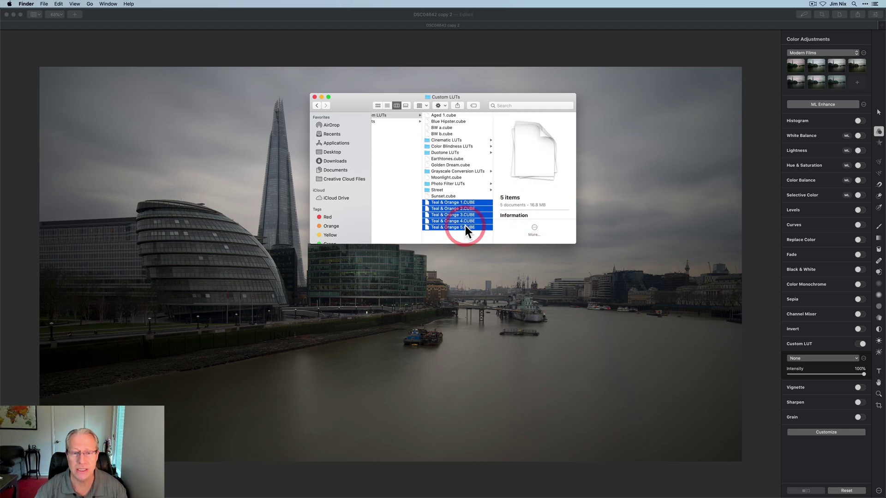
Step: Group the five selected LUT files into a new folder named 'Teal & Orange'
{"action": "left_click", "coordinate": [445, 105]}
{"action": "left_click", "coordinate": [447, 115]}
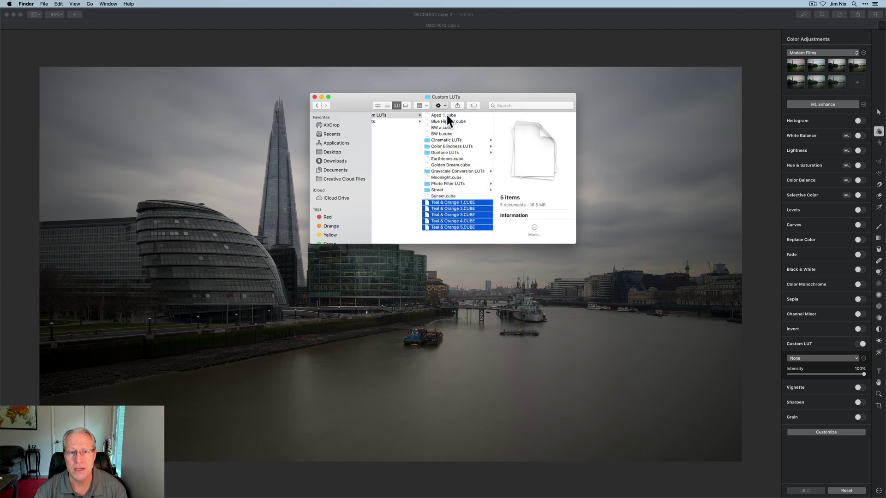
{"action": "left_click", "coordinate": [451, 183]}
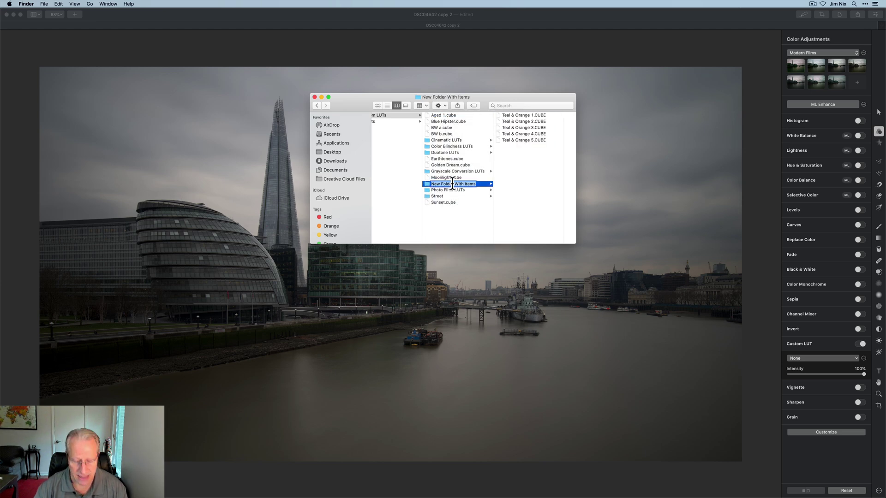
{"action": "type", "text": "Teal & "}
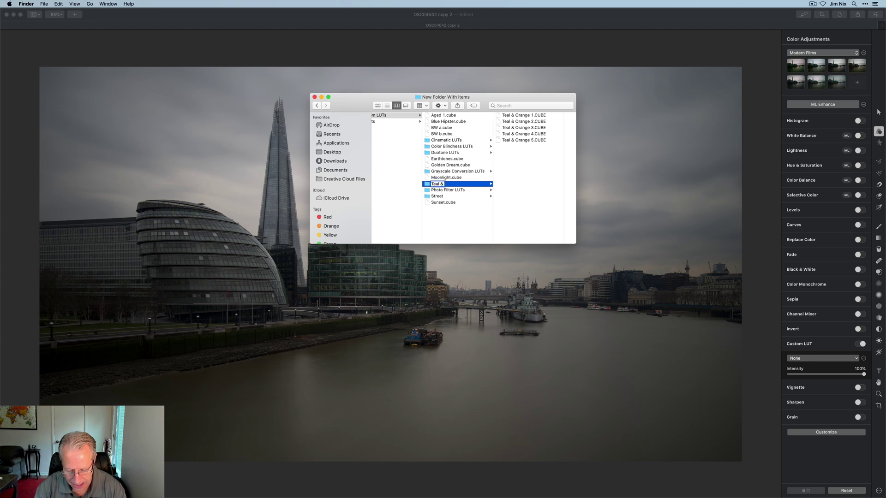
{"action": "type", "text": "Orange"}
{"action": "key", "text": "Return"}
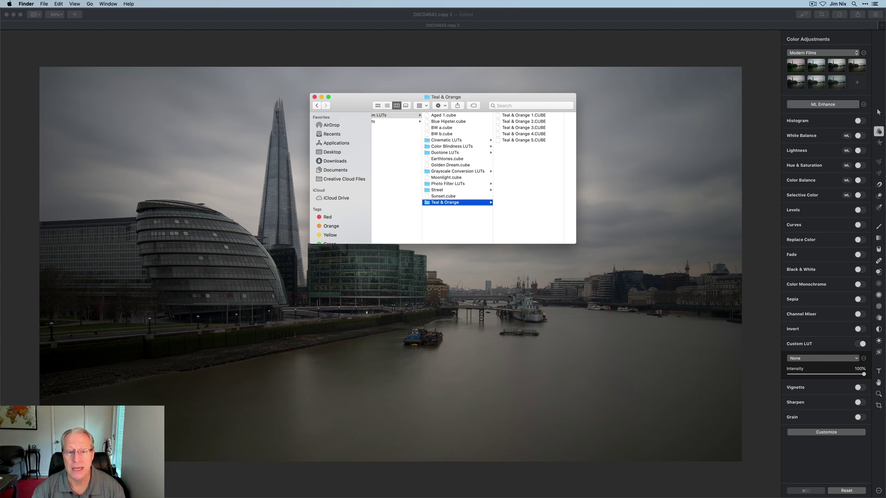
Step: Close Finder, apply Teal & Orange 1 from the new Teal & Orange submenu, and enable White Balance
{"action": "left_click", "coordinate": [314, 96]}
{"action": "left_click", "coordinate": [812, 357]}
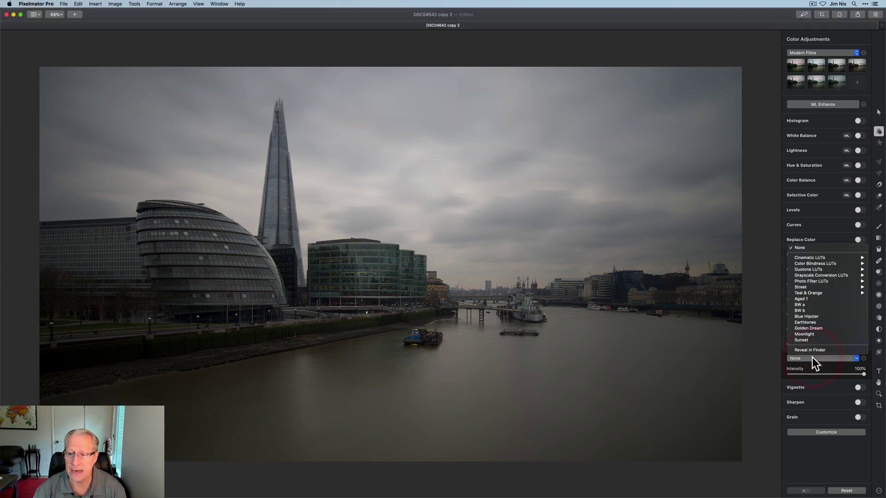
{"action": "mouse_move", "coordinate": [813, 293]}
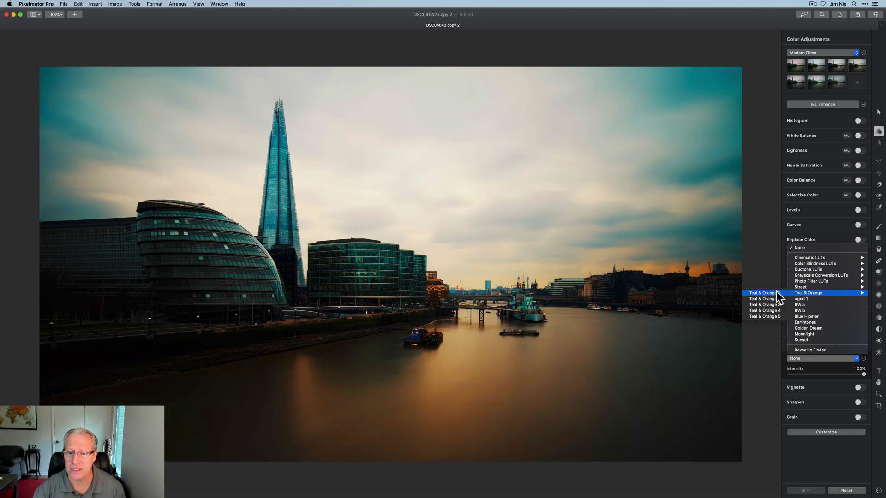
{"action": "left_click", "coordinate": [775, 292]}
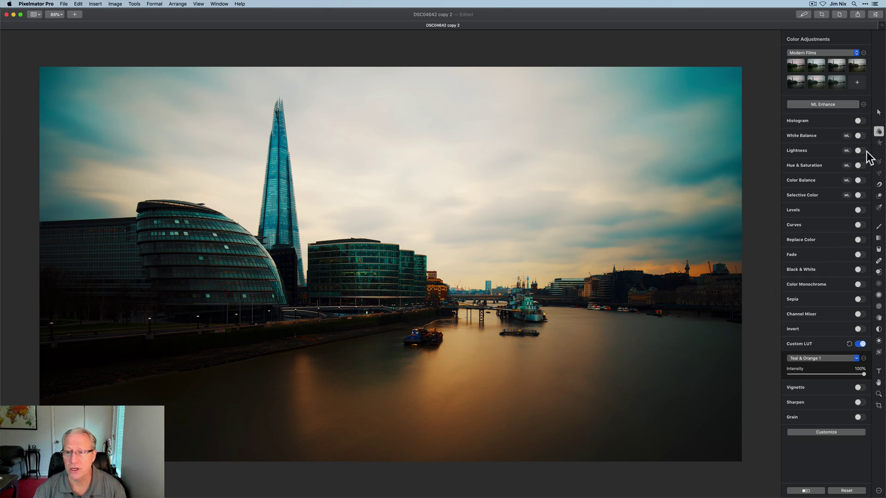
{"action": "left_click", "coordinate": [859, 135]}
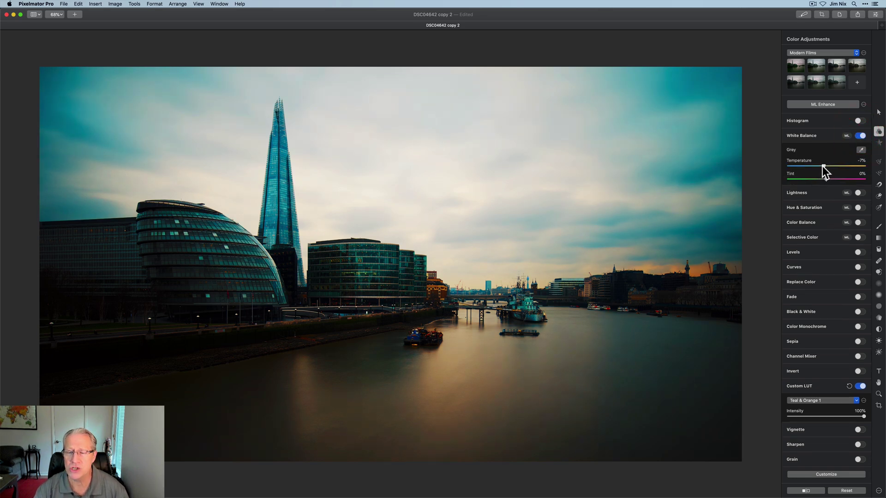
Step: Add a 7% tint, enable Lightness, raise Exposure to 30% and lift Shadows to 4%
{"action": "left_click_drag", "start_coordinate": [826, 178], "coordinate": [828, 178]}
{"action": "left_click", "coordinate": [860, 193]}
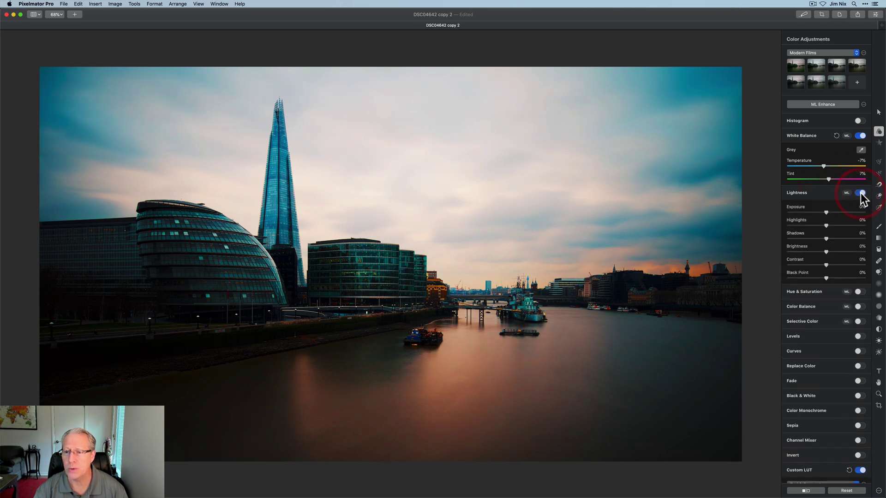
{"action": "left_click_drag", "start_coordinate": [826, 212], "coordinate": [831, 213]}
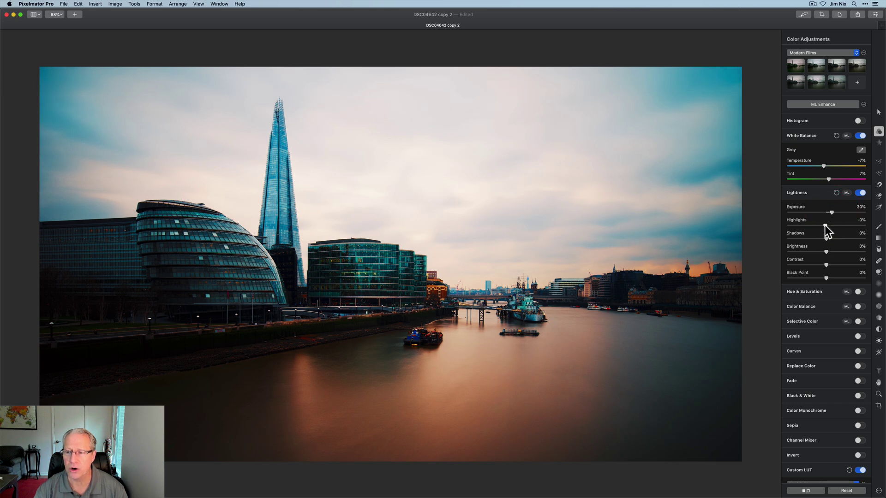
{"action": "left_click_drag", "start_coordinate": [829, 237], "coordinate": [815, 278]}
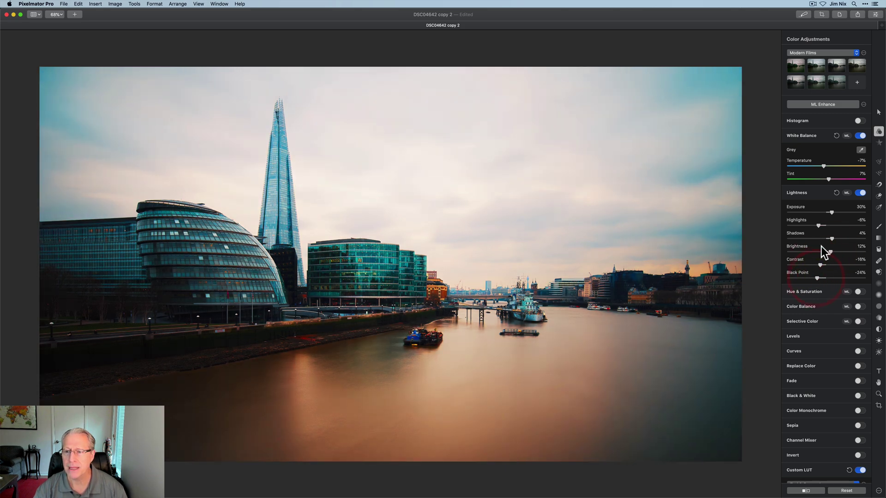
Step: Push Tint to 20%, pull Highlights to -53% and raise Brightness to 22%
{"action": "left_click_drag", "start_coordinate": [829, 180], "coordinate": [833, 179]}
{"action": "left_click_drag", "start_coordinate": [831, 179], "coordinate": [834, 179]}
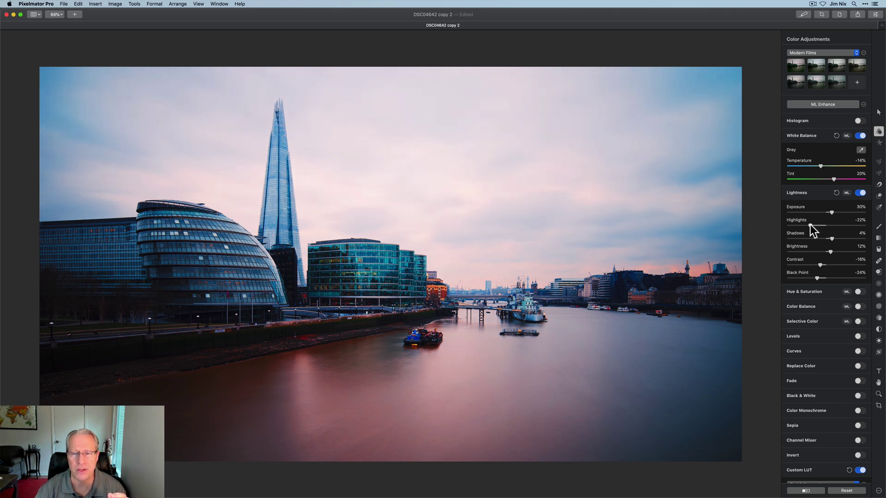
{"action": "mouse_move", "coordinate": [810, 226]}
{"action": "left_mouse_down"}
{"action": "mouse_move", "coordinate": [825, 226]}
{"action": "mouse_move", "coordinate": [799, 226]}
{"action": "left_mouse_up"}
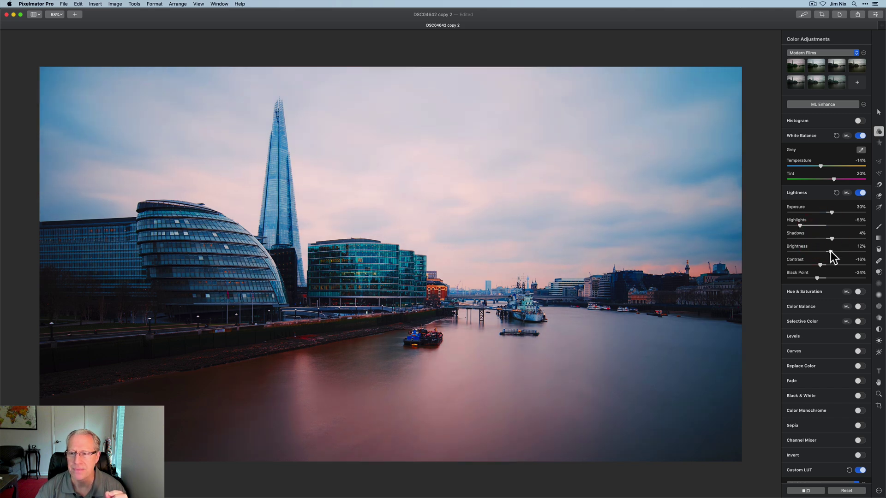
{"action": "left_click_drag", "start_coordinate": [832, 251], "coordinate": [834, 251]}
Step: Turn on Hue & Saturation and nudge the Hue slider up to 8%
{"action": "left_click", "coordinate": [857, 292]}
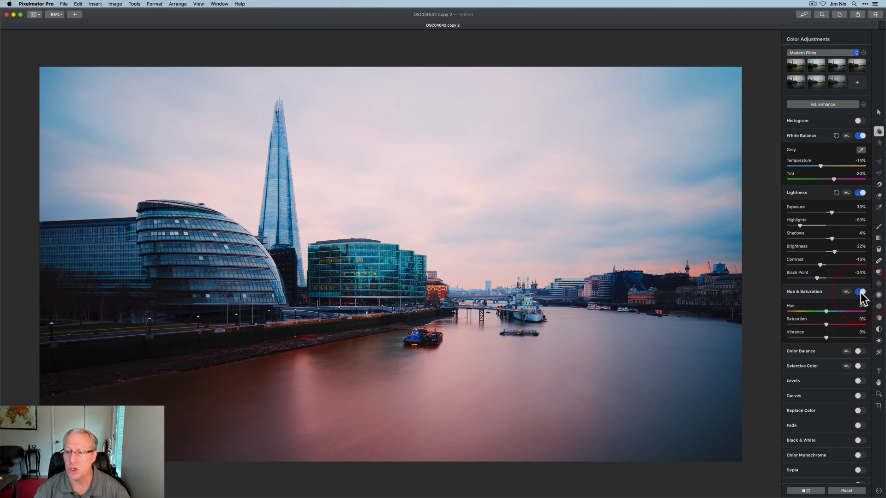
{"action": "scroll", "coordinate": [844, 311], "scroll_direction": "down", "scroll_amount": 2}
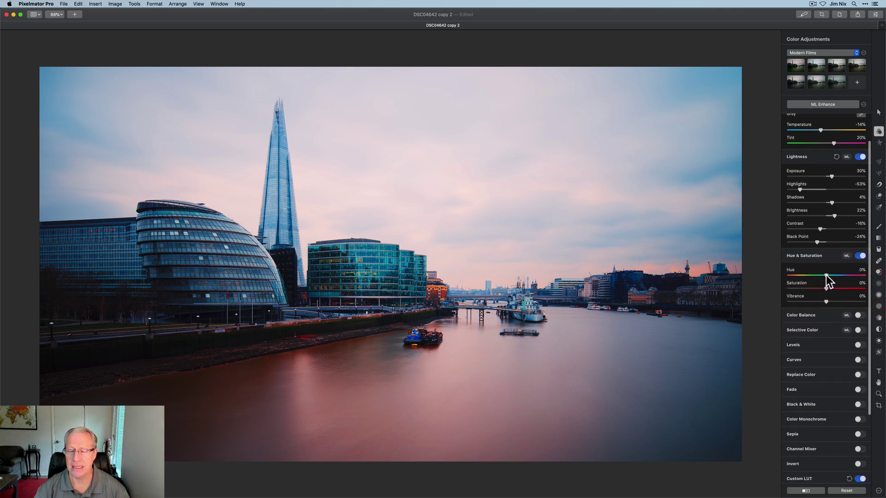
{"action": "left_click_drag", "start_coordinate": [826, 276], "coordinate": [833, 281]}
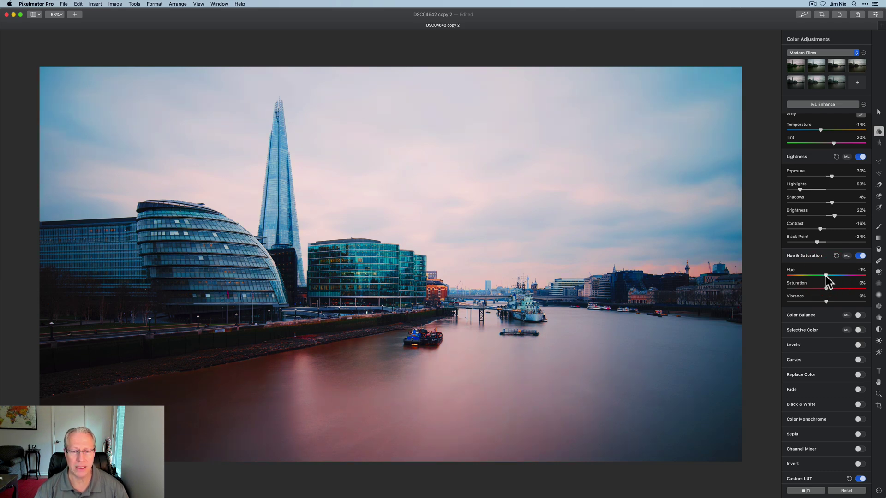
{"action": "left_click_drag", "start_coordinate": [826, 276], "coordinate": [829, 276]}
{"action": "left_click", "coordinate": [826, 288]}
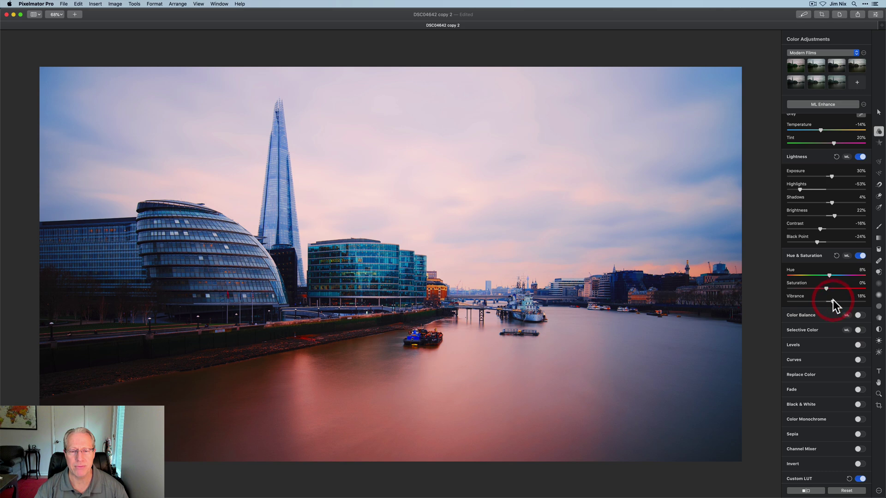
{"action": "scroll", "coordinate": [832, 299], "scroll_direction": "down", "scroll_amount": 3}
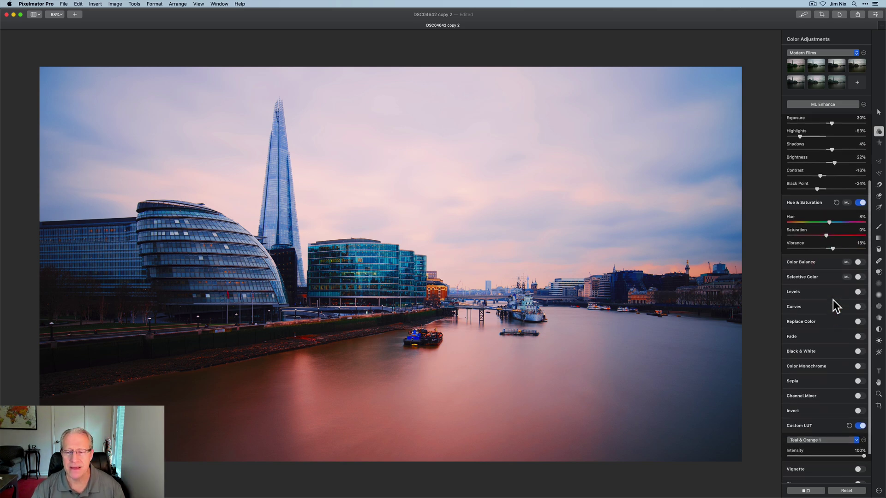
{"action": "scroll", "coordinate": [833, 307], "scroll_direction": "down", "scroll_amount": 2}
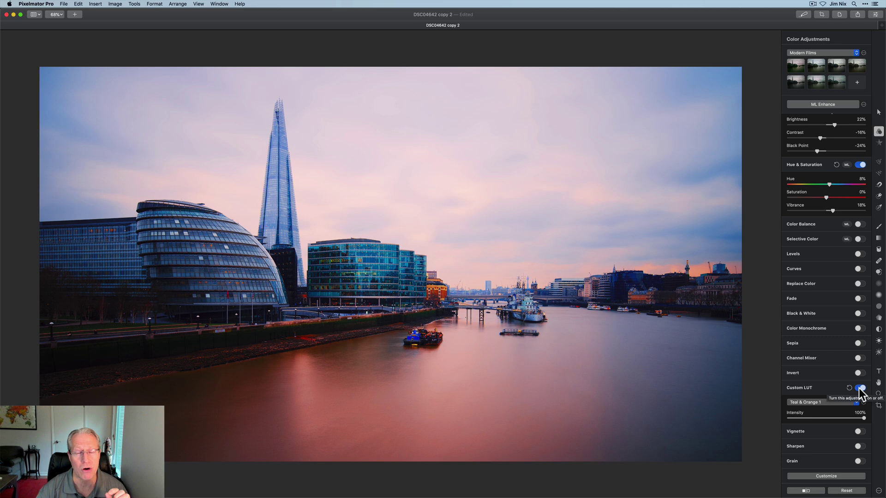
{"action": "left_click", "coordinate": [859, 387]}
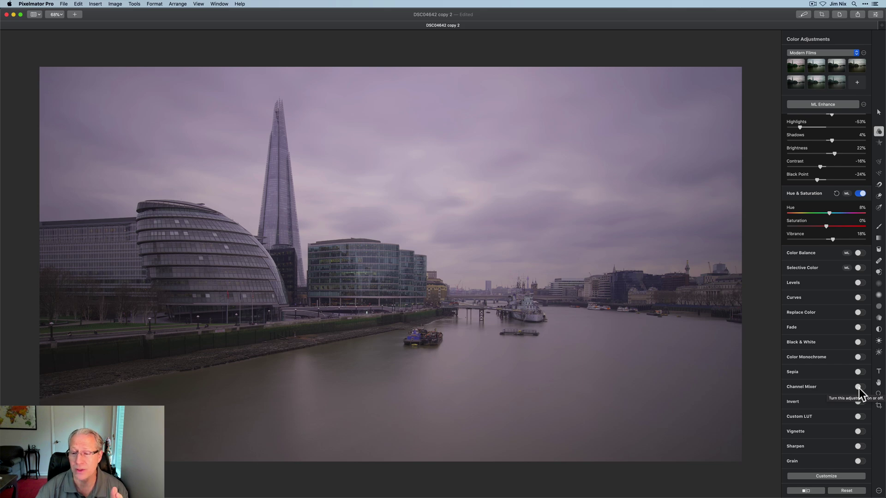
{"action": "left_click", "coordinate": [859, 417]}
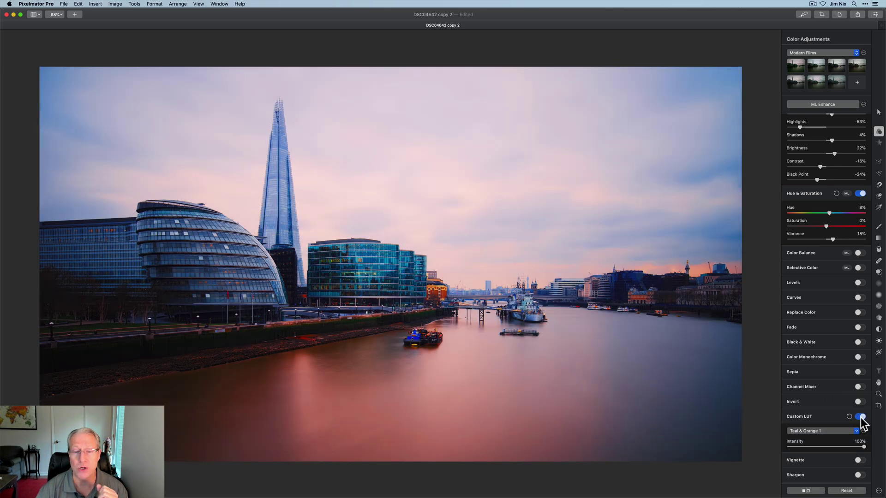